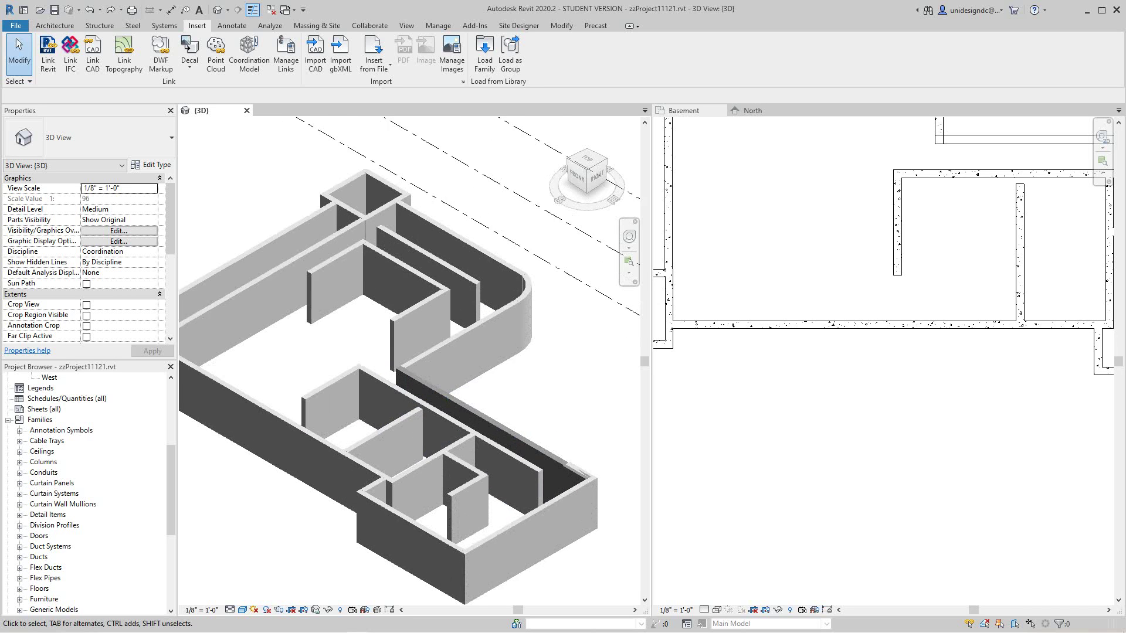
Bring the long straight exterior basement wall into close view in the 3D model and select it
{"action": "scroll", "coordinate": [411, 363], "scroll_direction": "up", "scroll_amount": 3}
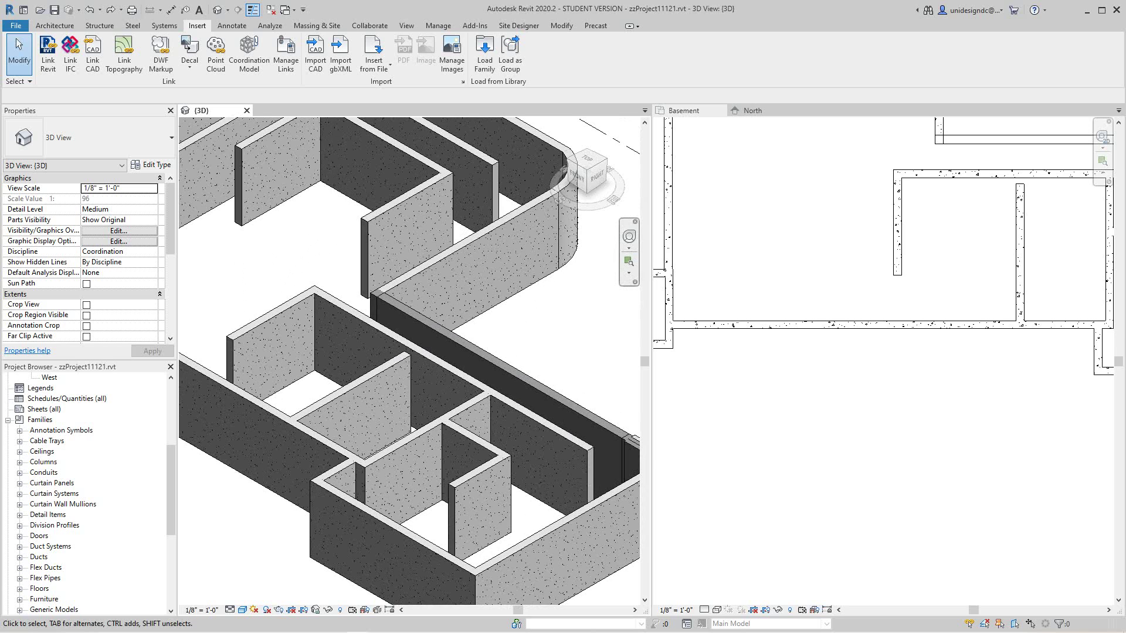
{"action": "scroll", "coordinate": [572, 329], "scroll_direction": "down", "scroll_amount": 2}
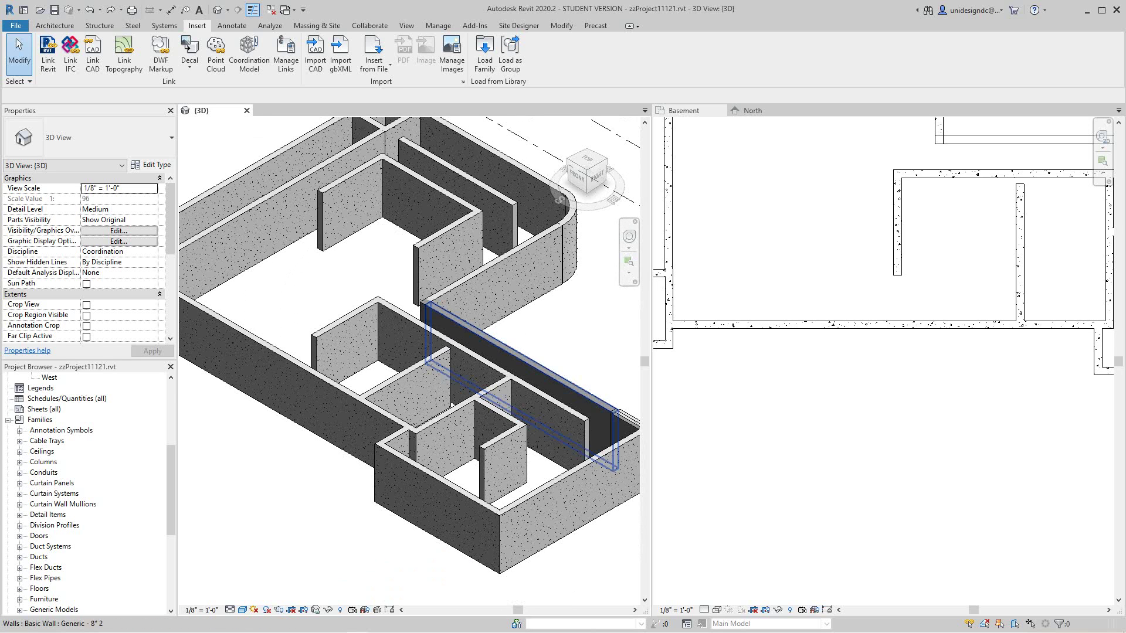
{"action": "scroll", "coordinate": [381, 360], "scroll_direction": "down", "scroll_amount": 1}
{"action": "scroll", "coordinate": [308, 420], "scroll_direction": "up", "scroll_amount": 1}
{"action": "middle_click_drag", "start_coordinate": [308, 419], "coordinate": [334, 357]}
{"action": "scroll", "coordinate": [339, 474], "scroll_direction": "down", "scroll_amount": 1}
{"action": "scroll", "coordinate": [333, 357], "scroll_direction": "up", "scroll_amount": 3}
{"action": "left_click", "coordinate": [335, 314]}
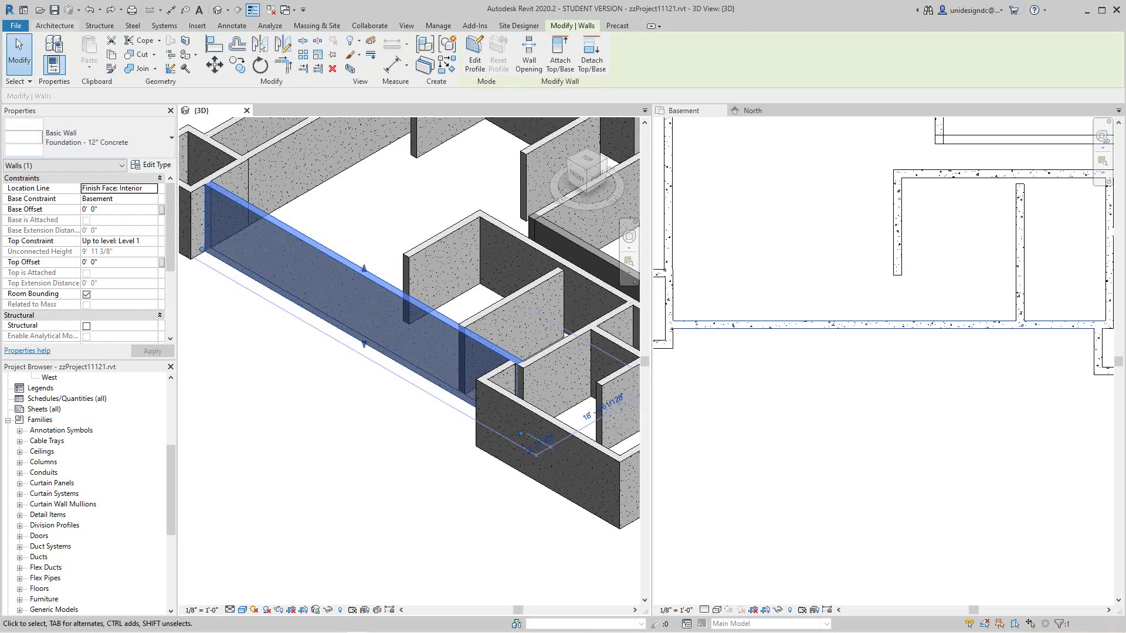
{"action": "left_click", "coordinate": [54, 25]}
{"action": "left_click", "coordinate": [49, 66]}
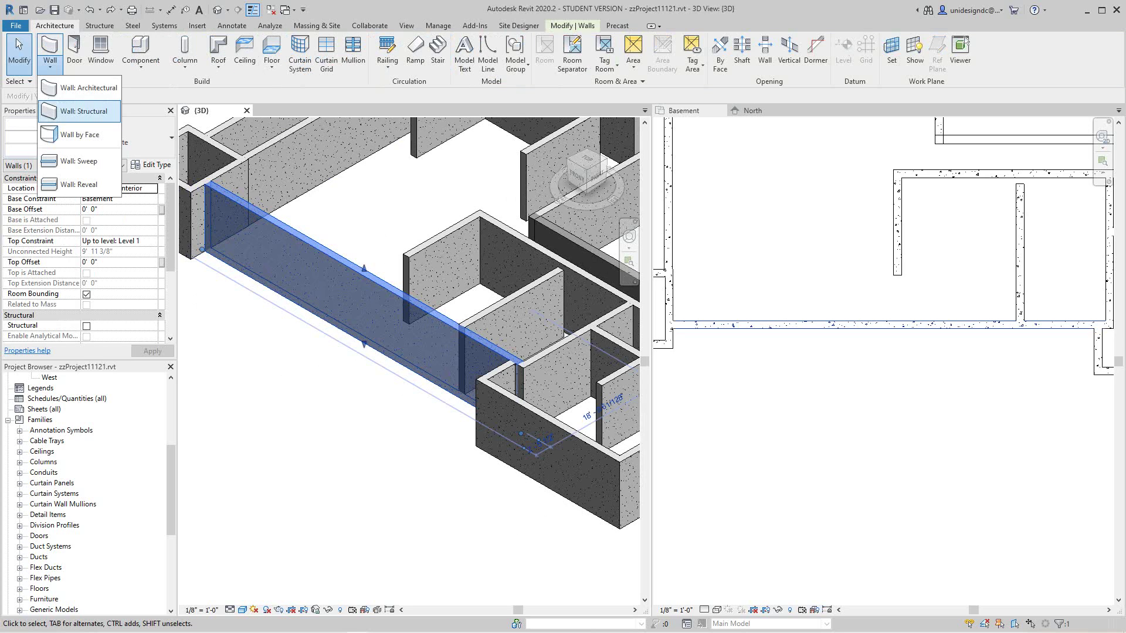
{"action": "left_click", "coordinate": [94, 87]}
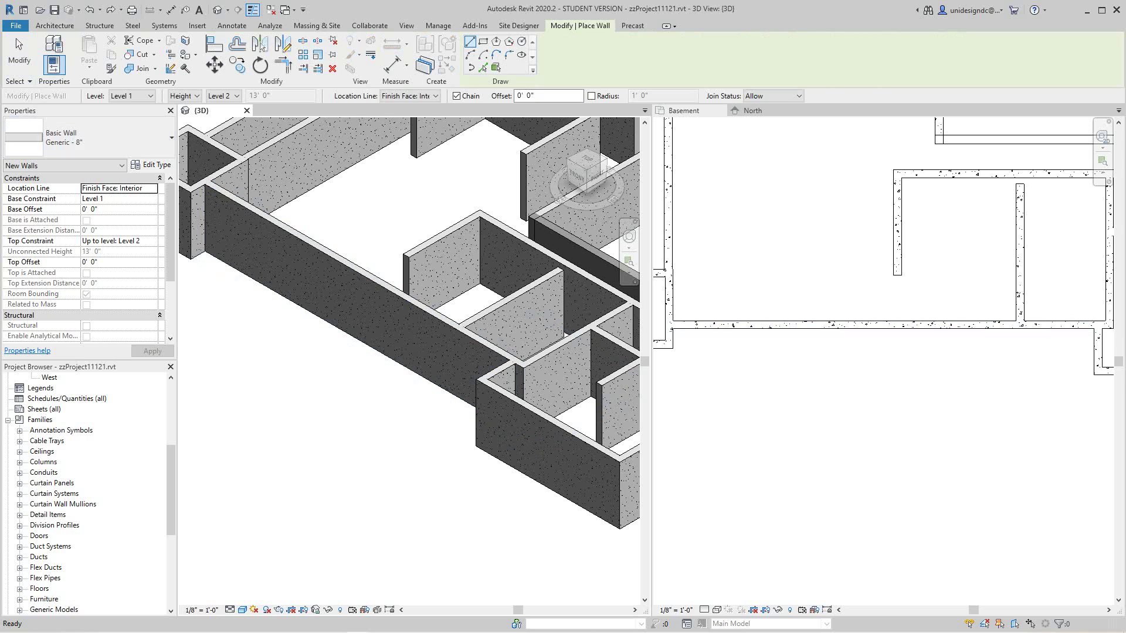
{"action": "left_click", "coordinate": [104, 138]}
{"action": "left_click", "coordinate": [243, 289]}
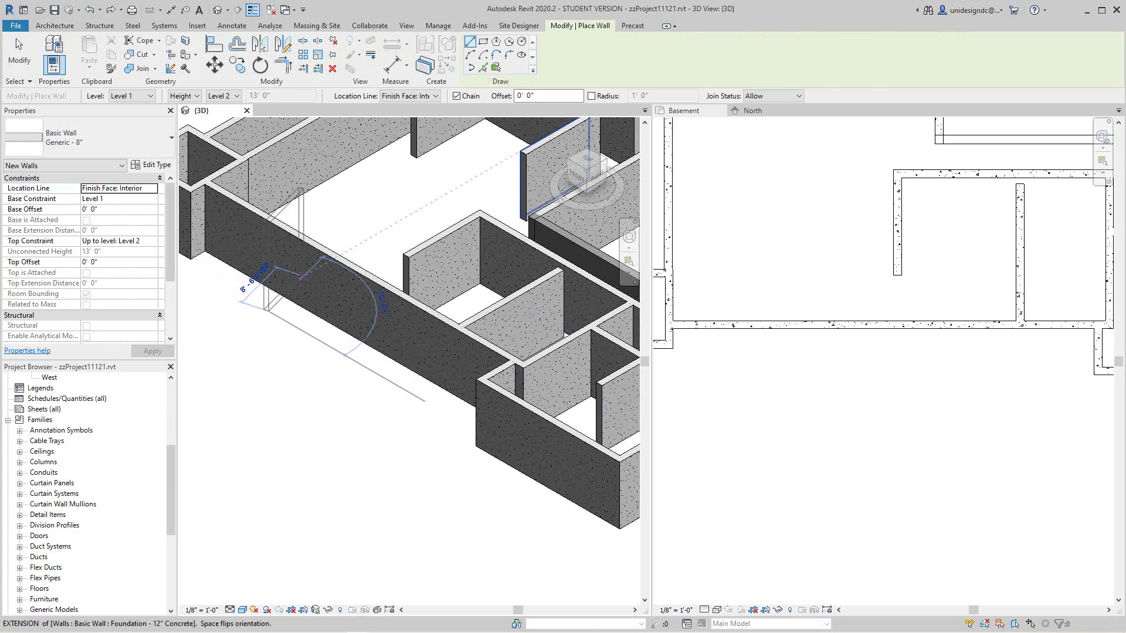
{"action": "key", "text": "Escape"}
{"action": "key", "text": "Escape"}
Change the long exterior foundation wall to the Storefront curtain wall type and unjoin the conflicting elements
{"action": "left_click", "coordinate": [351, 311]}
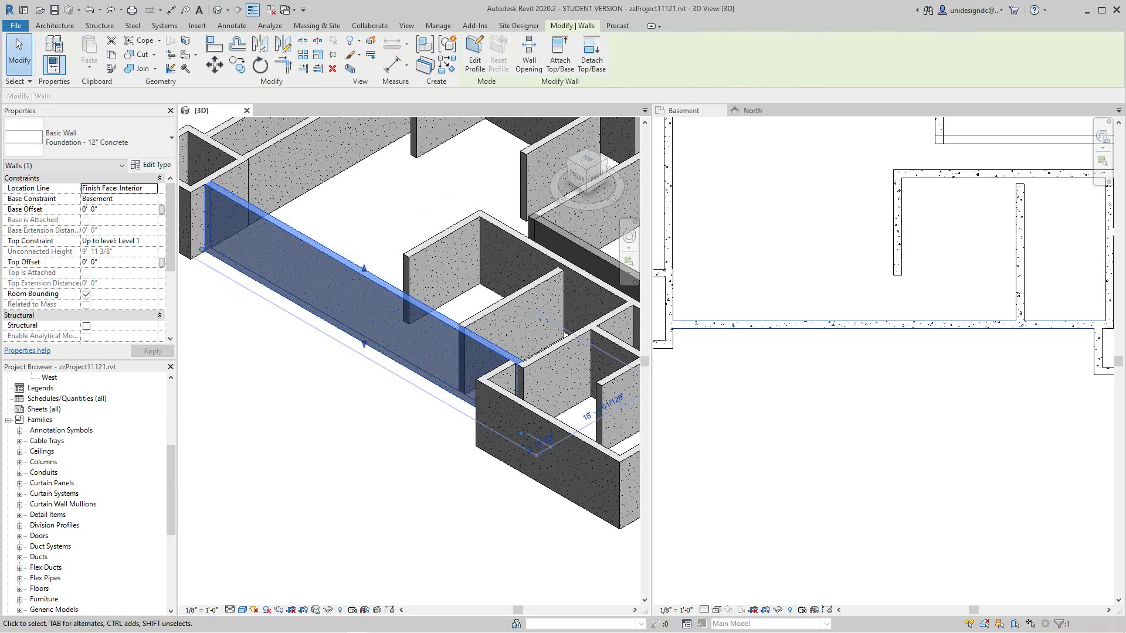
{"action": "left_click", "coordinate": [117, 141]}
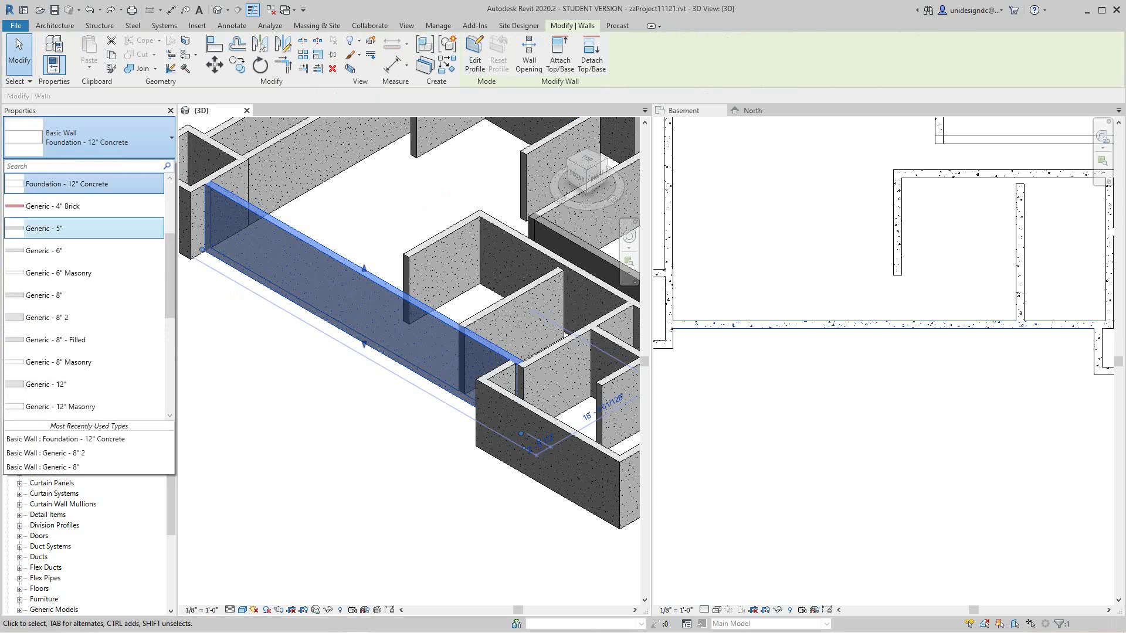
{"action": "left_click_drag", "start_coordinate": [170, 276], "coordinate": [170, 369]}
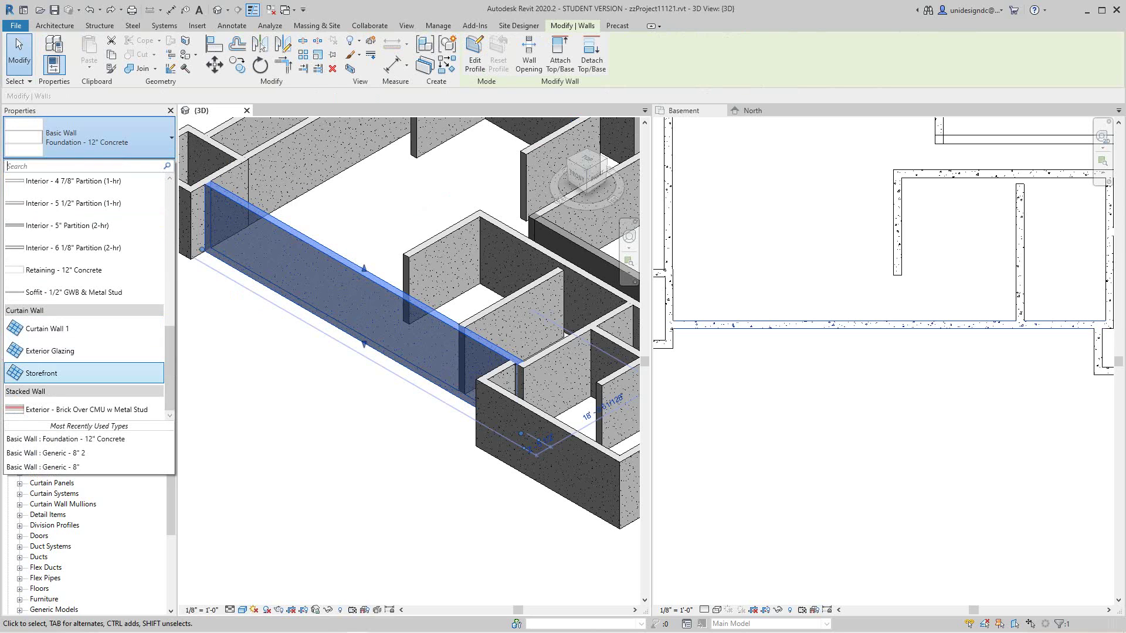
{"action": "left_click", "coordinate": [41, 373]}
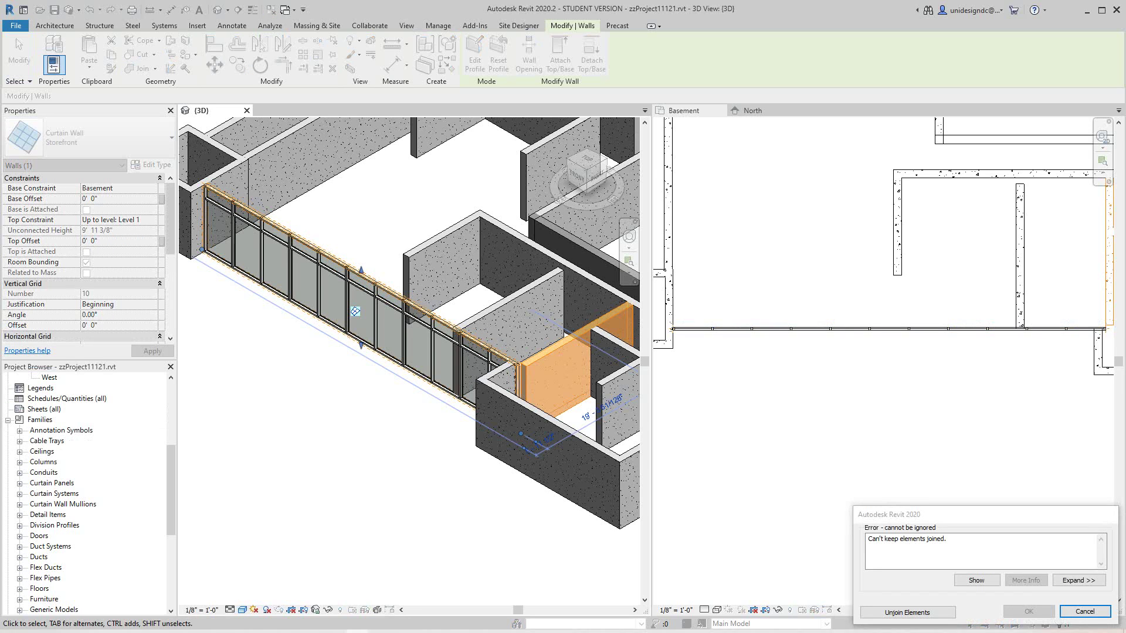
{"action": "left_click", "coordinate": [906, 612]}
{"action": "key", "text": "Escape"}
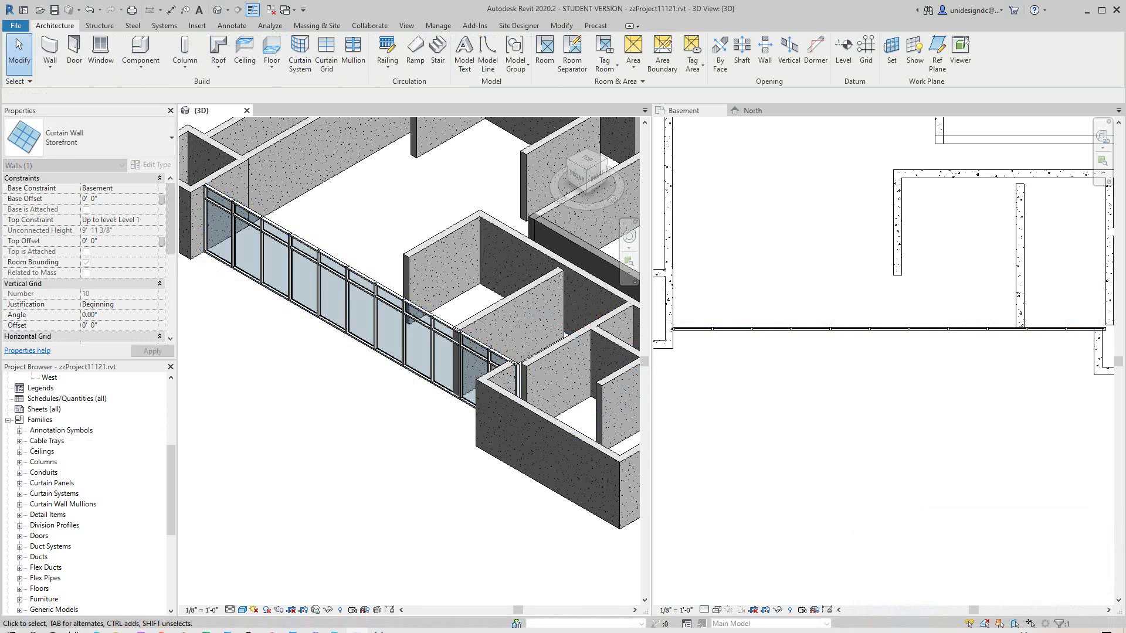
Examine the storefront wall's glazed panels, mullions and end junctions in the 3D model
{"action": "scroll", "coordinate": [354, 317], "scroll_direction": "down", "scroll_amount": 1}
{"action": "middle_click_drag", "start_coordinate": [354, 316], "coordinate": [356, 360]}
{"action": "scroll", "coordinate": [357, 359], "scroll_direction": "up", "scroll_amount": 2}
{"action": "scroll", "coordinate": [375, 381], "scroll_direction": "down", "scroll_amount": 5}
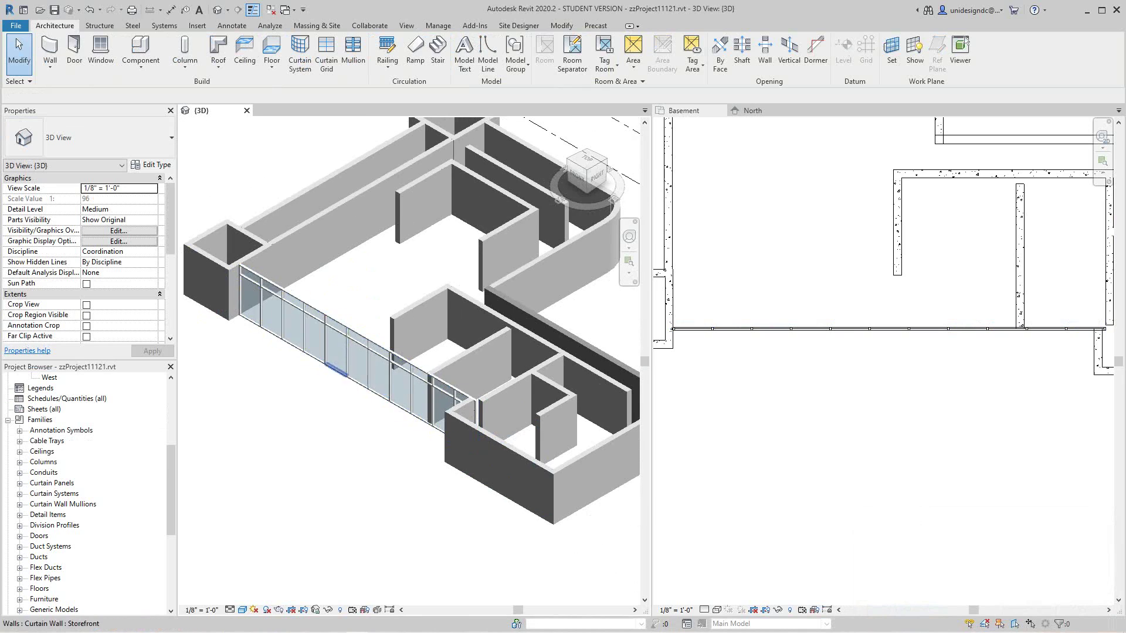
{"action": "scroll", "coordinate": [378, 384], "scroll_direction": "up", "scroll_amount": 5}
{"action": "scroll", "coordinate": [329, 356], "scroll_direction": "up", "scroll_amount": 4}
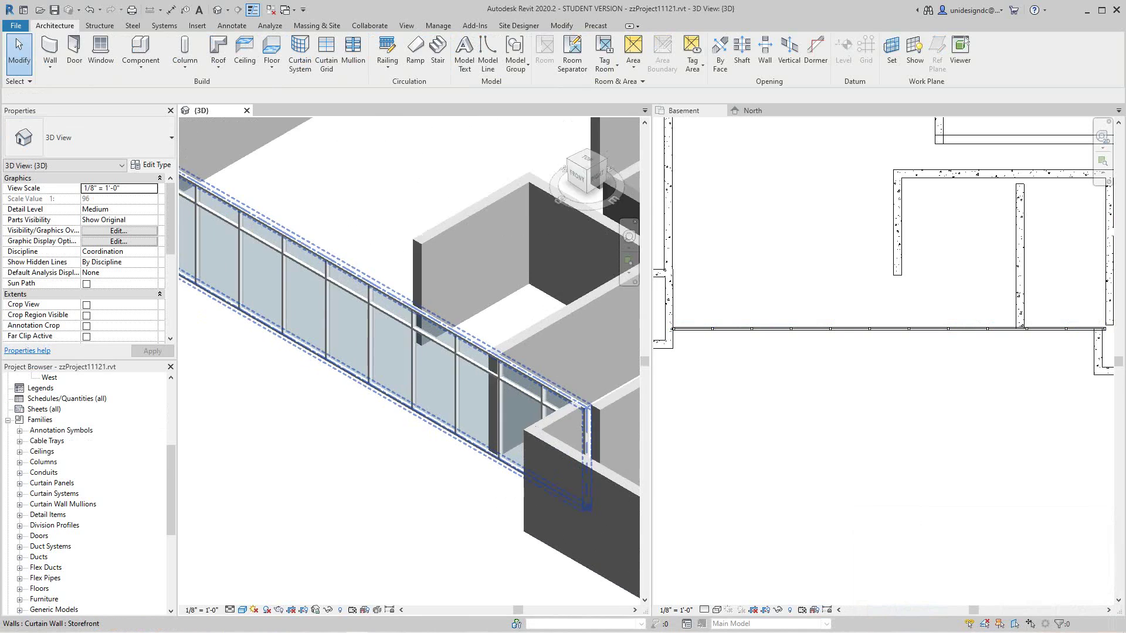
{"action": "scroll", "coordinate": [329, 356], "scroll_direction": "down", "scroll_amount": 4}
{"action": "middle_click_drag", "start_coordinate": [329, 355], "coordinate": [332, 376]}
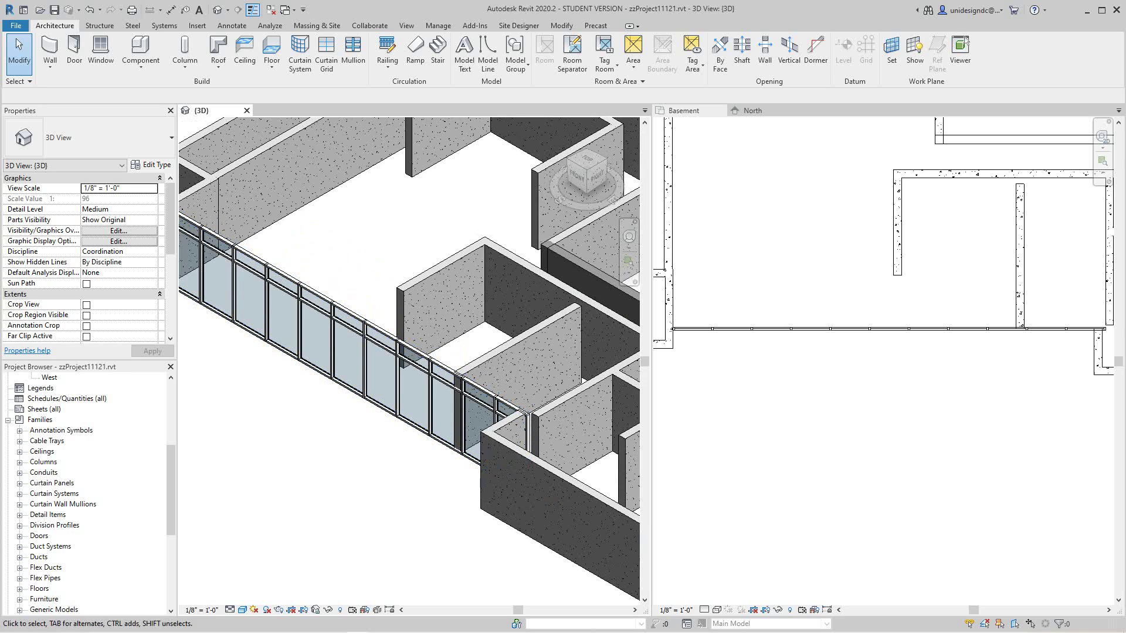
{"action": "scroll", "coordinate": [408, 292], "scroll_direction": "up", "scroll_amount": 1}
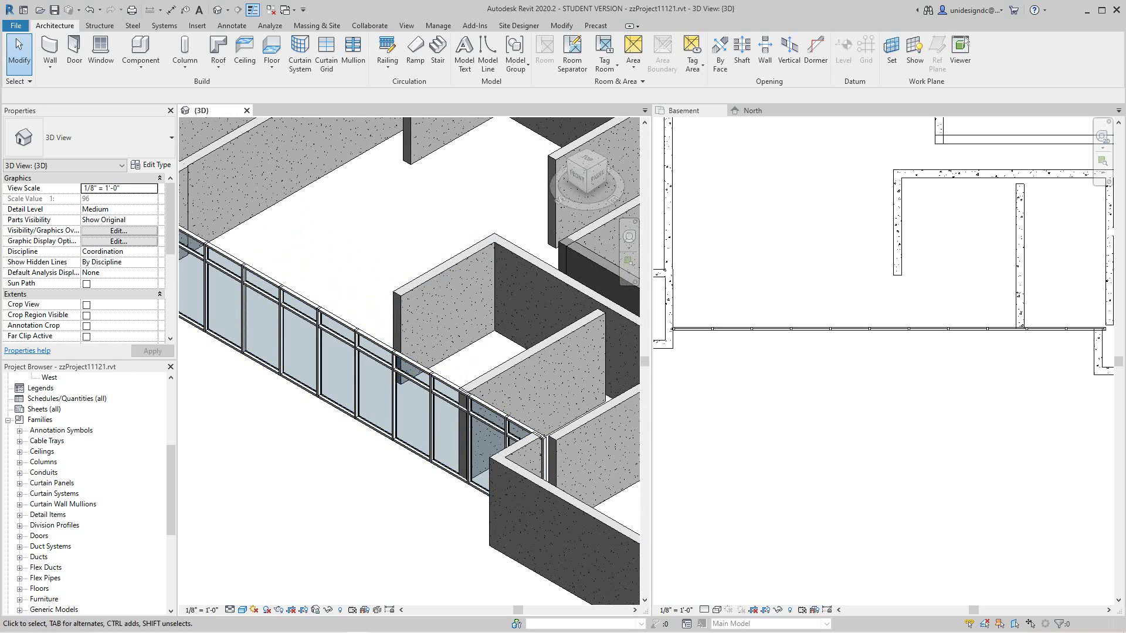
{"action": "middle_click_drag", "start_coordinate": [293, 328], "coordinate": [296, 335]}
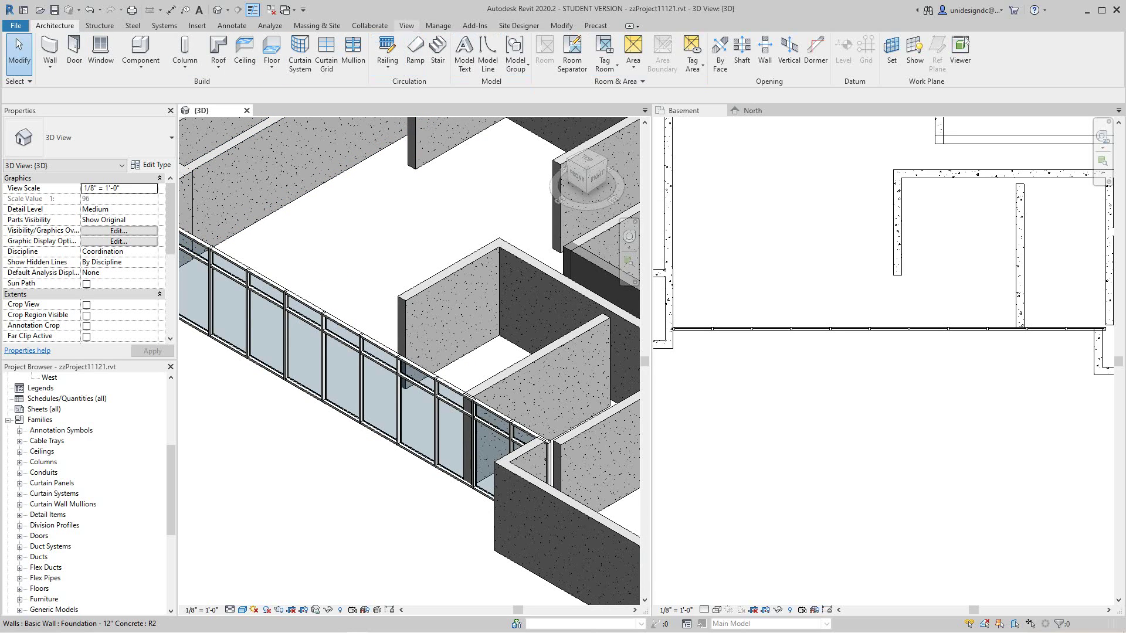
Load the Door-Curtain-Wall-Double-Glass, Door-Curtain-Wall-Double-Storefront and Door-Curtain-Wall-Single-Glass families from the Doors folder
{"action": "left_click", "coordinate": [197, 26]}
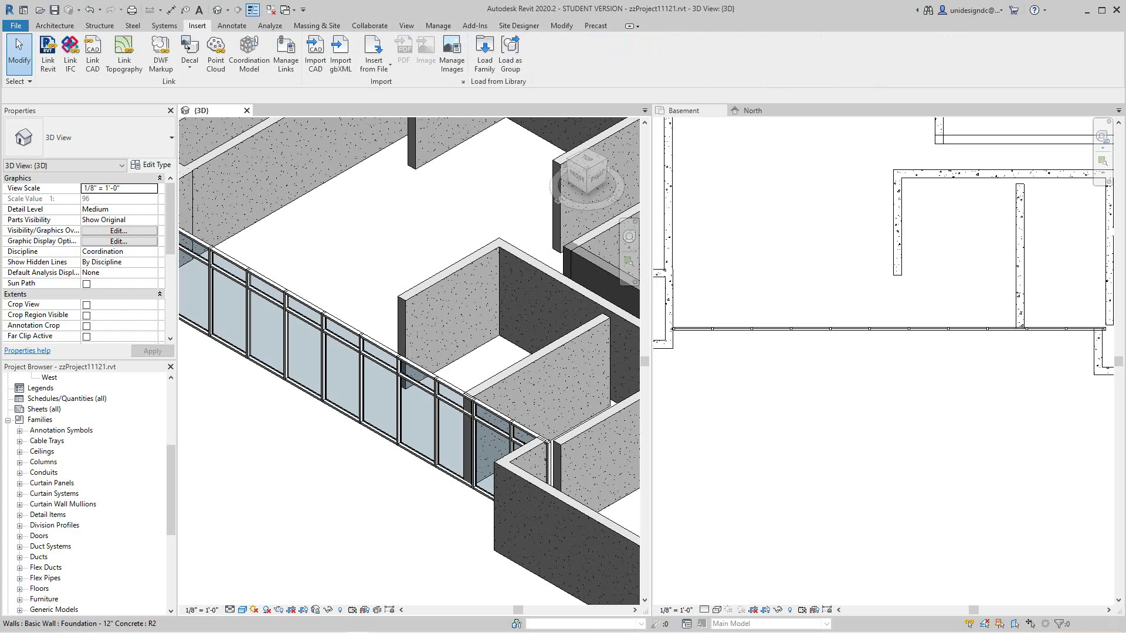
{"action": "left_click", "coordinate": [484, 52]}
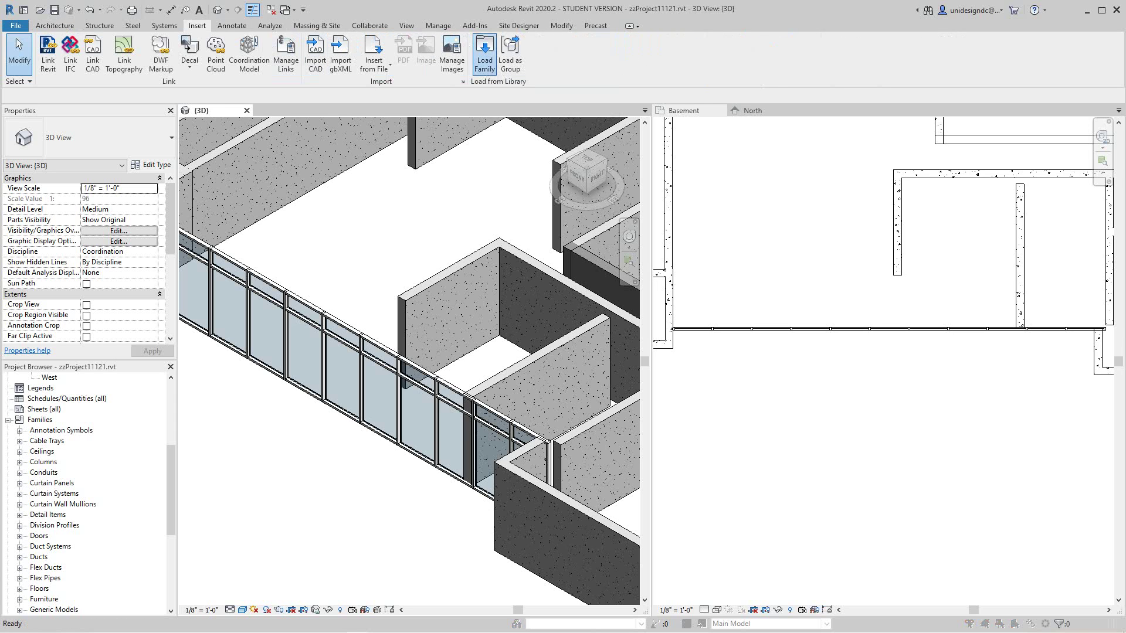
{"action": "left_click", "coordinate": [428, 262]}
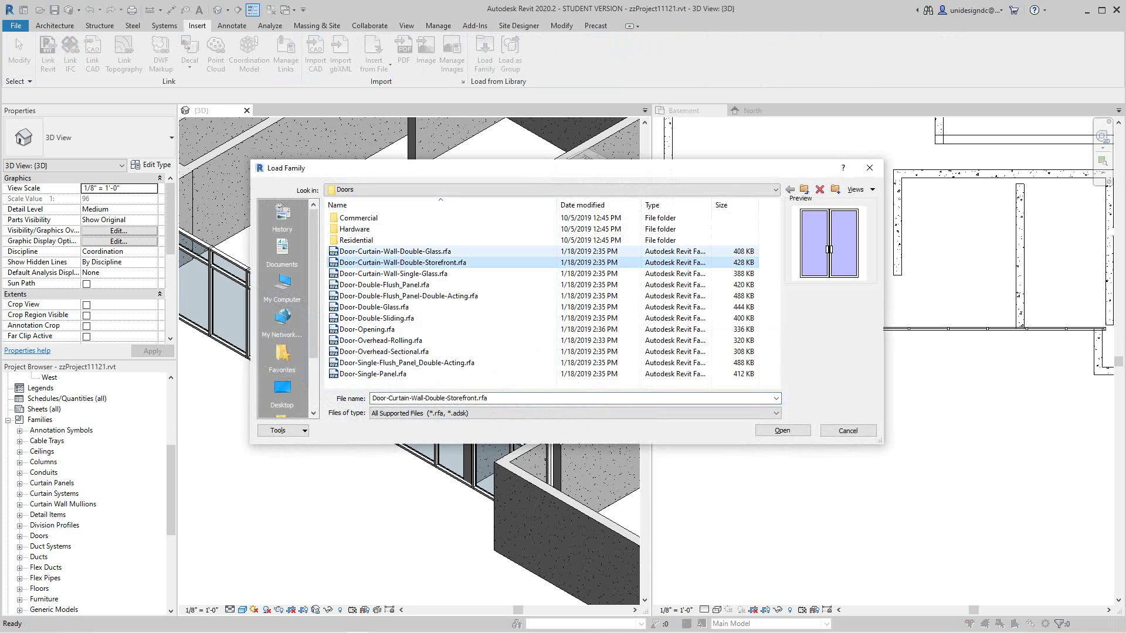
{"action": "left_click", "coordinate": [373, 251], "text": "ctrl"}
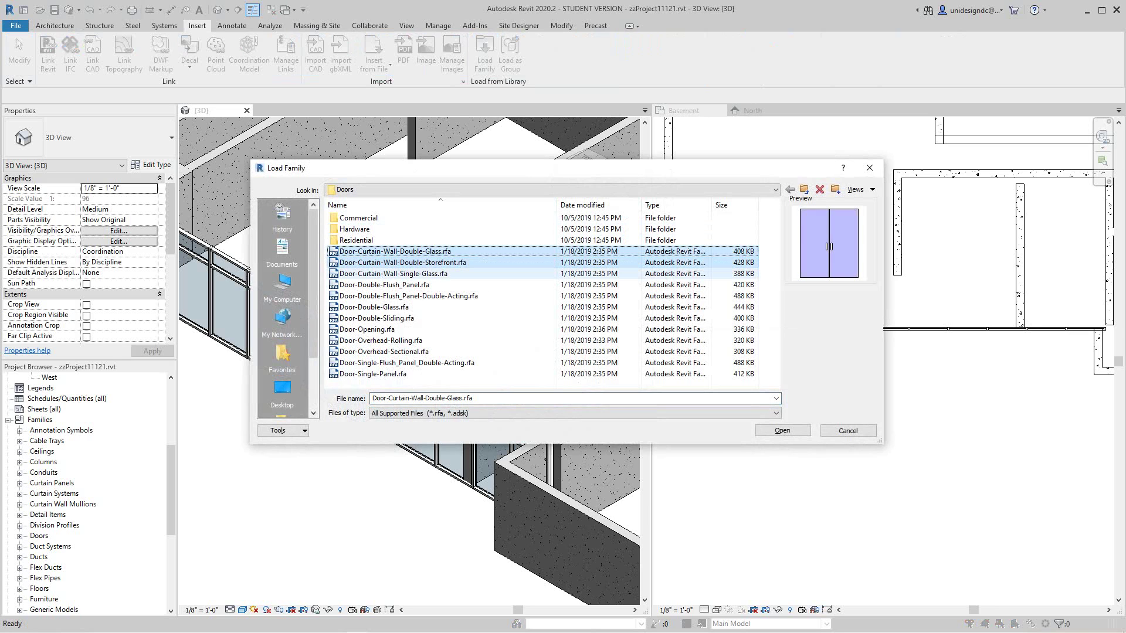
{"action": "left_click", "coordinate": [372, 274], "text": "ctrl"}
{"action": "left_click", "coordinate": [782, 431]}
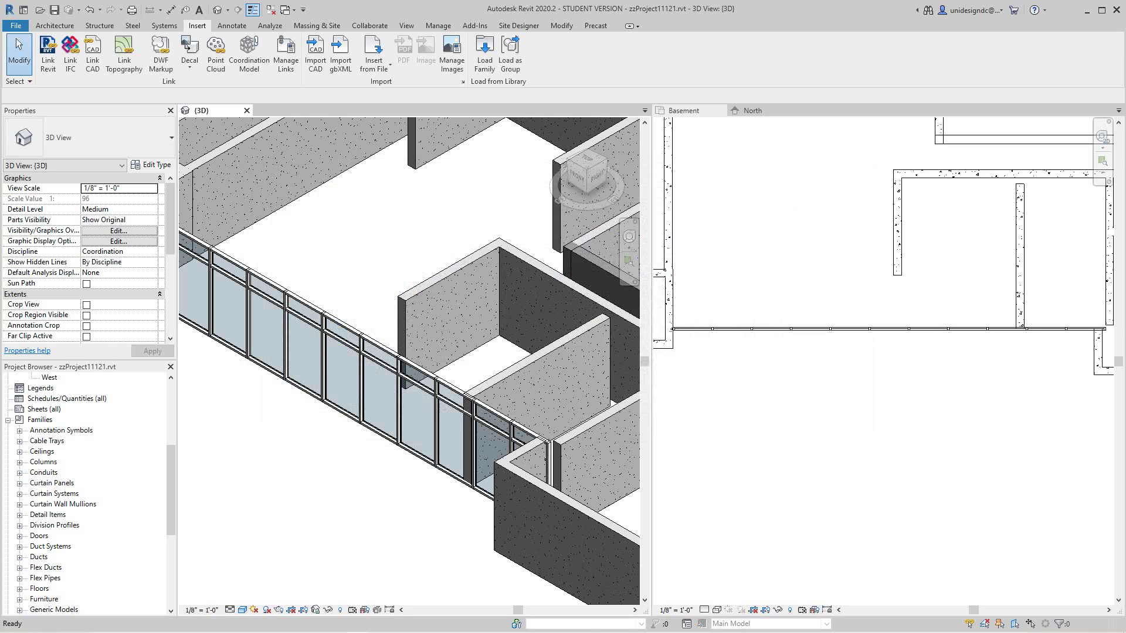
Place 36" x 84" Single-Flush doors in the long wall about 17'-6" from its storefront end and in the small room's wall about 5' from its corner
{"action": "scroll", "coordinate": [410, 328], "scroll_direction": "down", "scroll_amount": 1}
{"action": "middle_click_drag", "start_coordinate": [411, 328], "coordinate": [418, 375]}
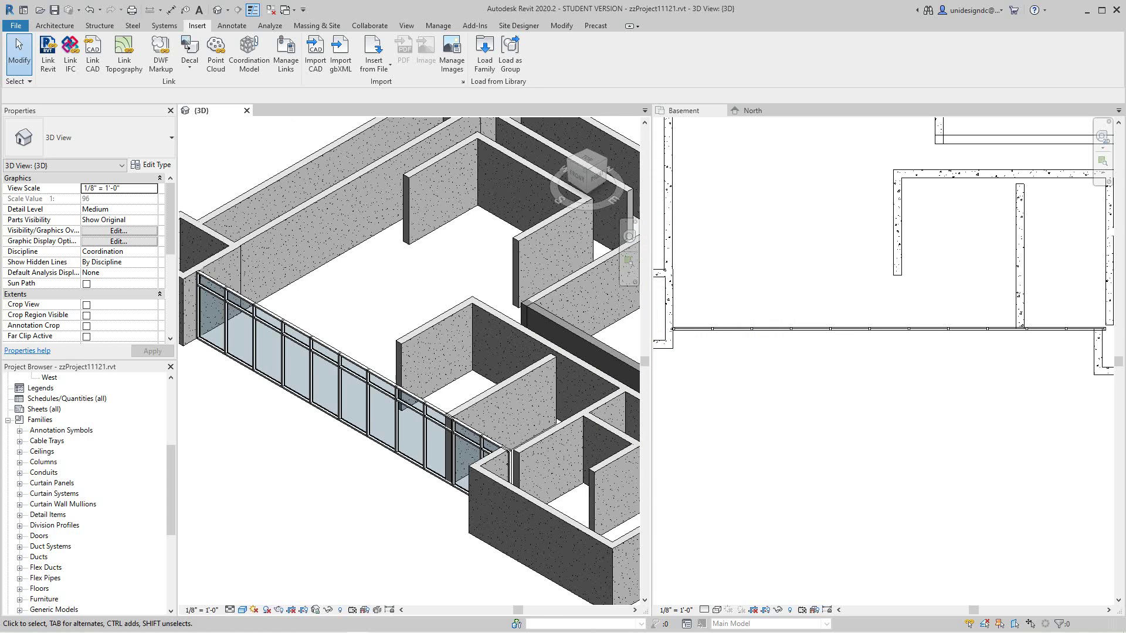
{"action": "scroll", "coordinate": [361, 208], "scroll_direction": "up", "scroll_amount": 3}
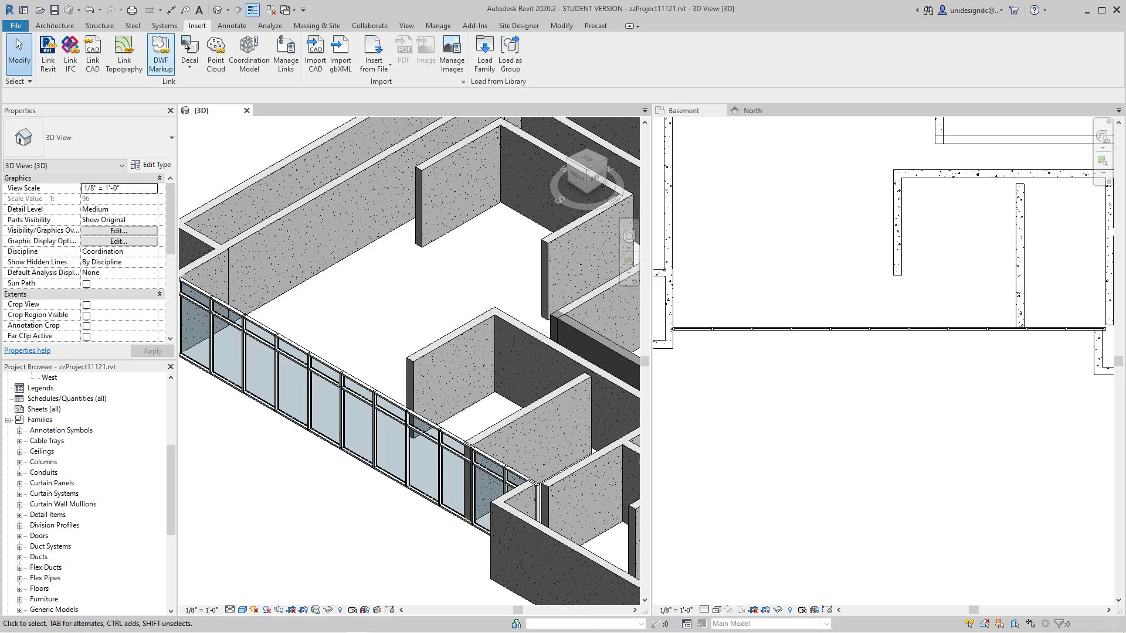
{"action": "left_click", "coordinate": [54, 25]}
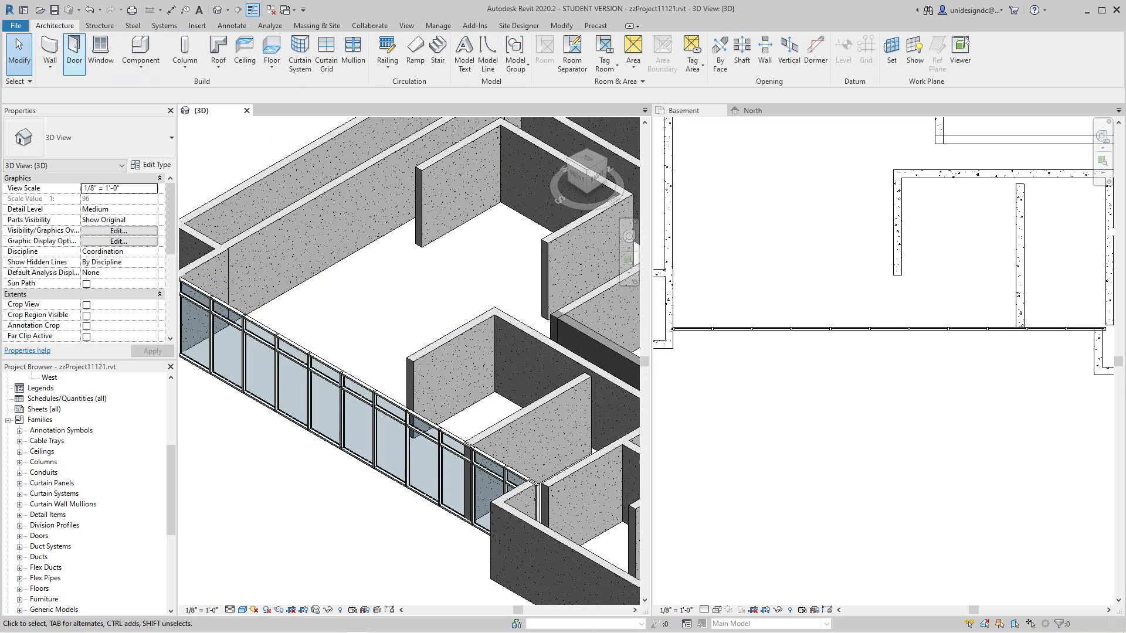
{"action": "left_click", "coordinate": [75, 51]}
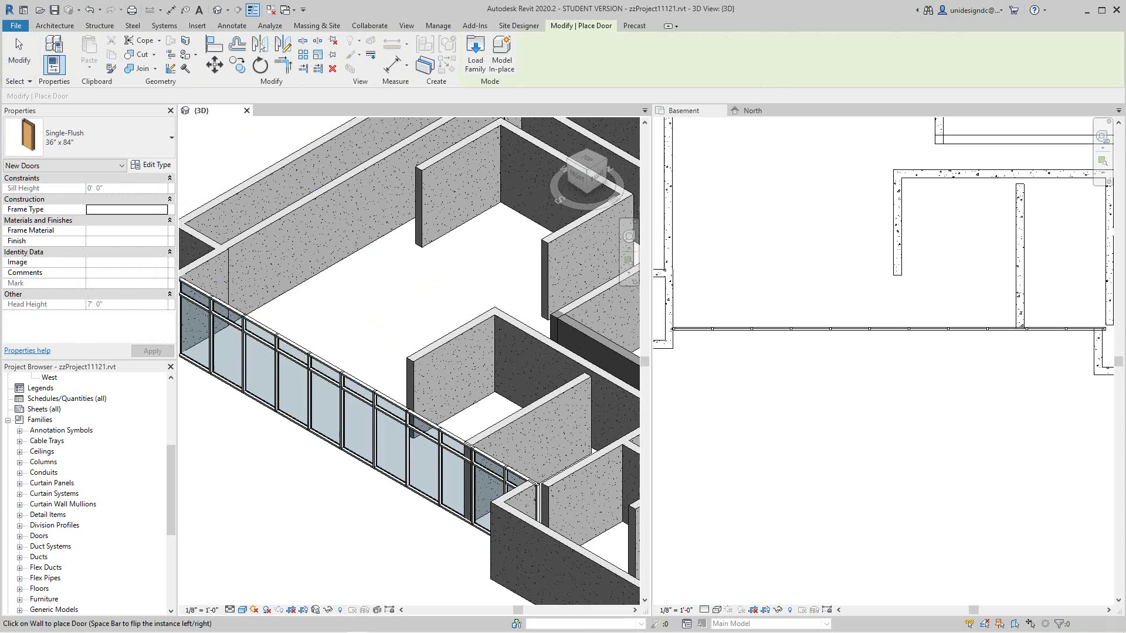
{"action": "left_click", "coordinate": [338, 230]}
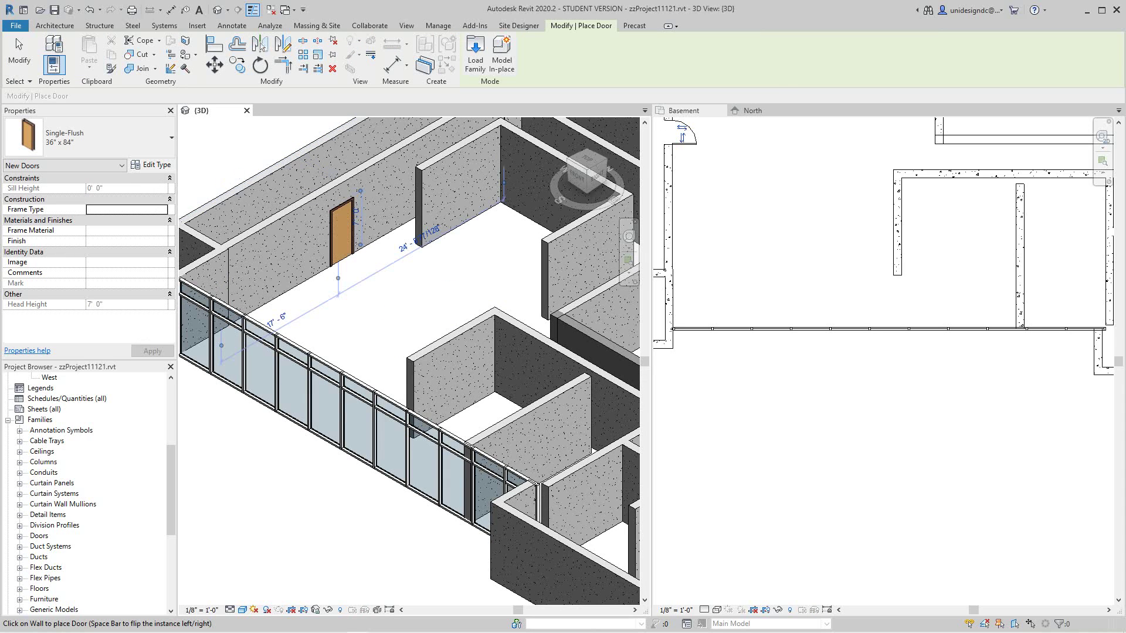
{"action": "left_click", "coordinate": [465, 380]}
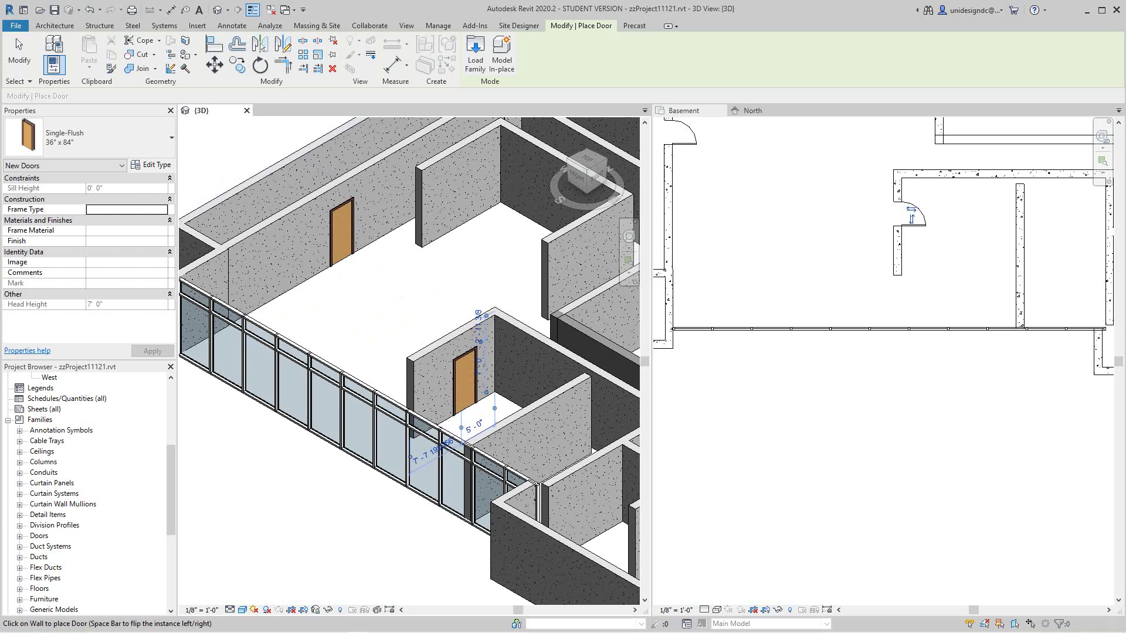
{"action": "scroll", "coordinate": [353, 331], "scroll_direction": "up", "scroll_amount": 2}
{"action": "scroll", "coordinate": [354, 331], "scroll_direction": "down", "scroll_amount": 3}
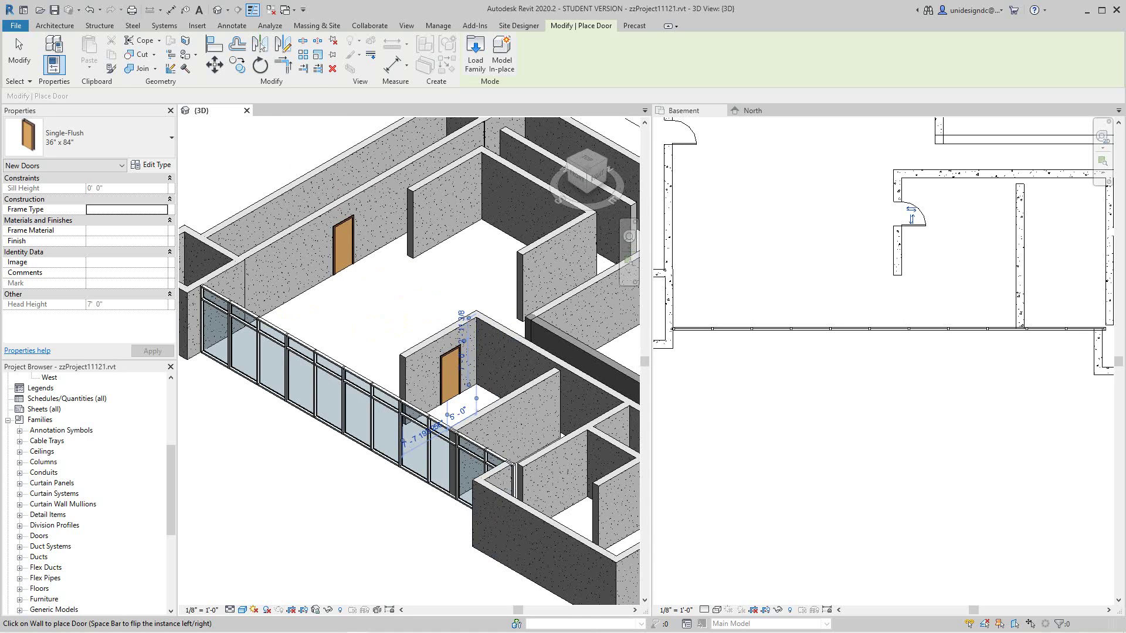
{"action": "right_click", "coordinate": [358, 312]}
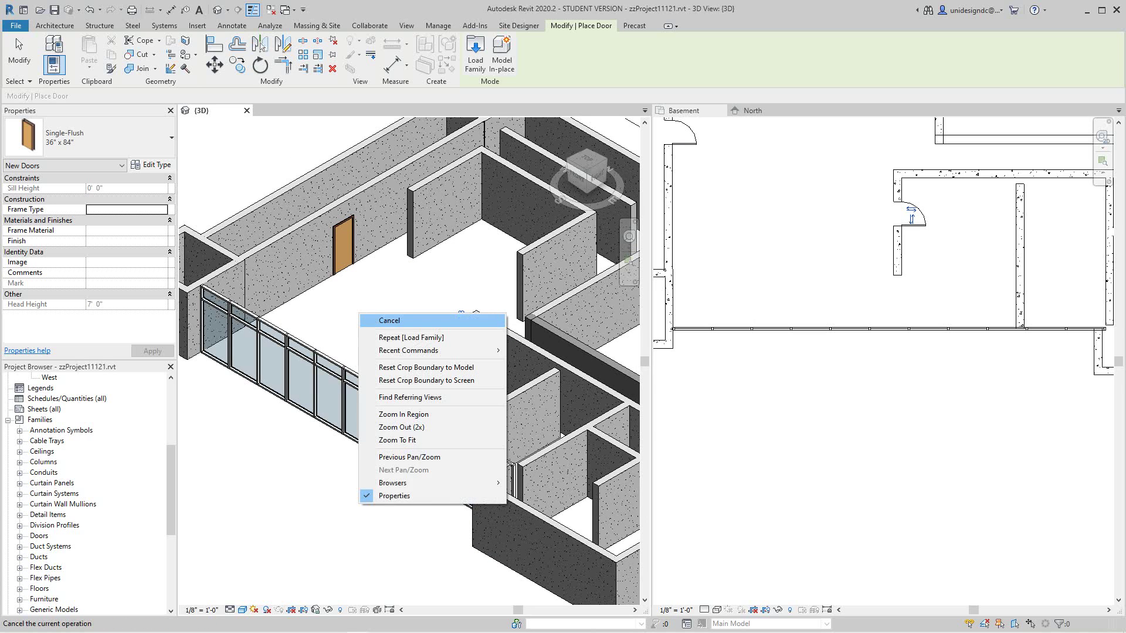
{"action": "left_click", "coordinate": [402, 317]}
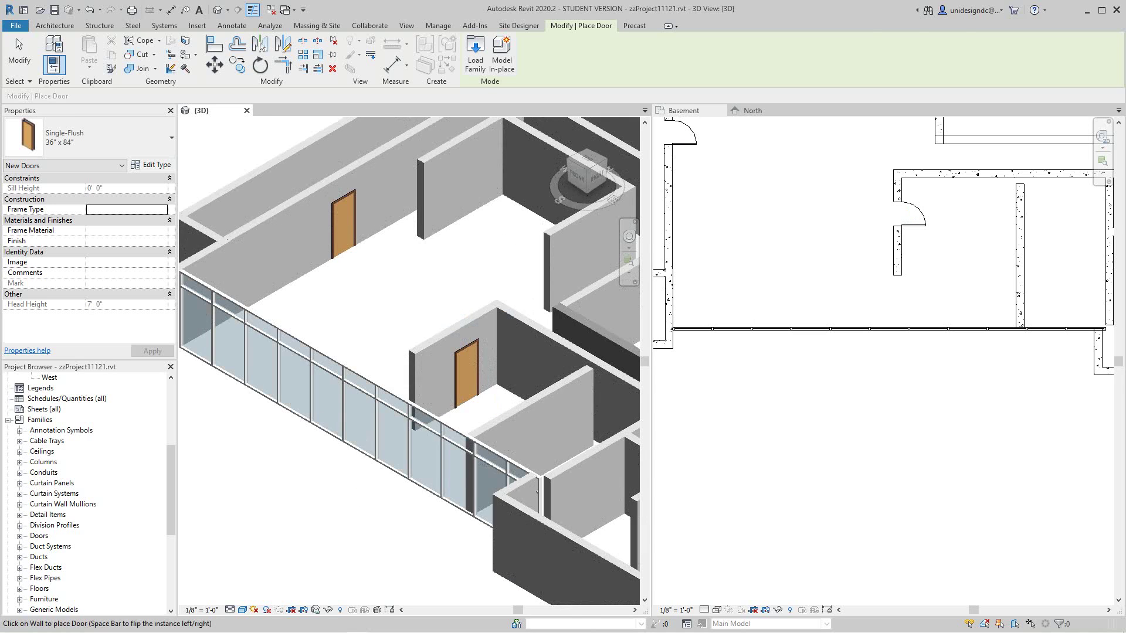
Set the vertical grid spacing of the Storefront curtain wall type to 6' 0", keeping the Maximum Spacing layout
{"action": "scroll", "coordinate": [355, 375], "scroll_direction": "up", "scroll_amount": 2}
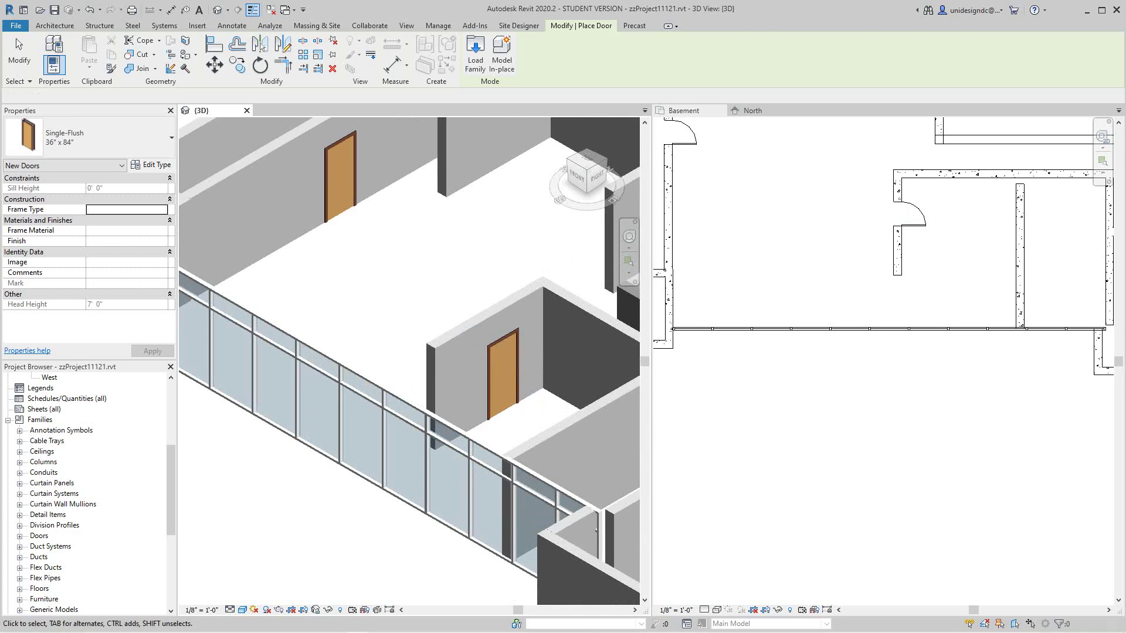
{"action": "scroll", "coordinate": [359, 376], "scroll_direction": "down", "scroll_amount": 1}
{"action": "middle_click_drag", "start_coordinate": [360, 376], "coordinate": [388, 381]}
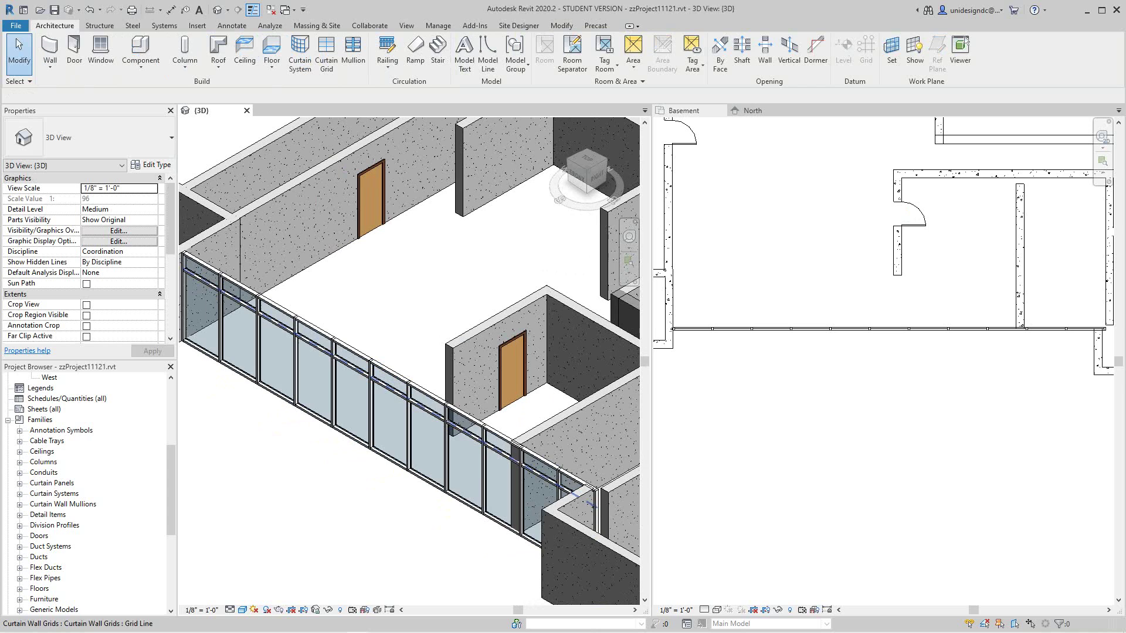
{"action": "left_click", "coordinate": [382, 420]}
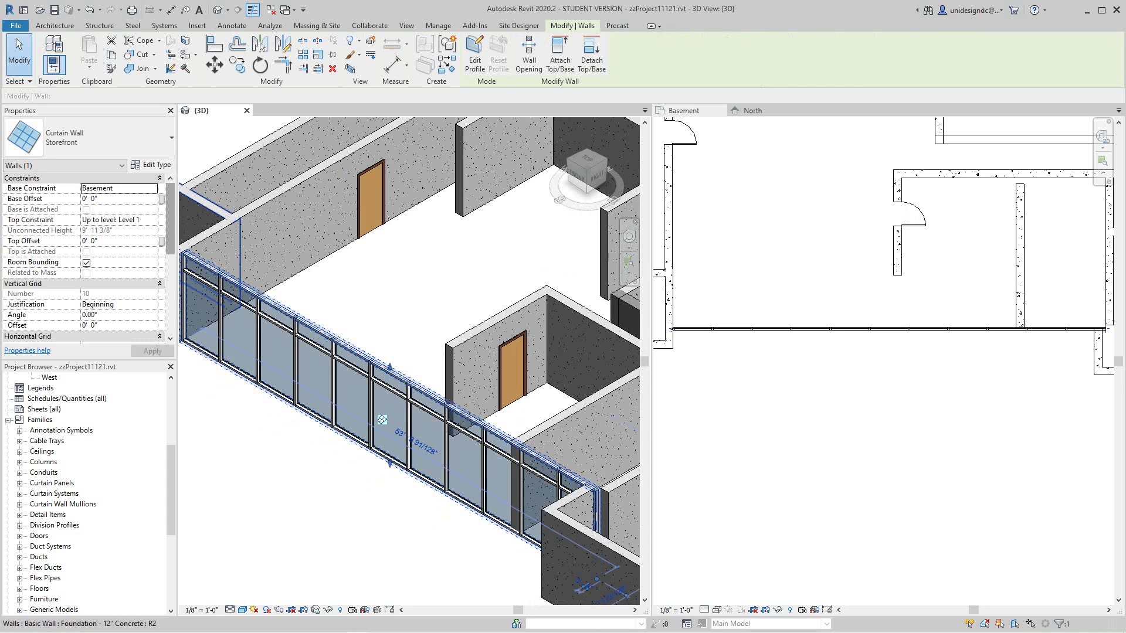
{"action": "left_click", "coordinate": [151, 165]}
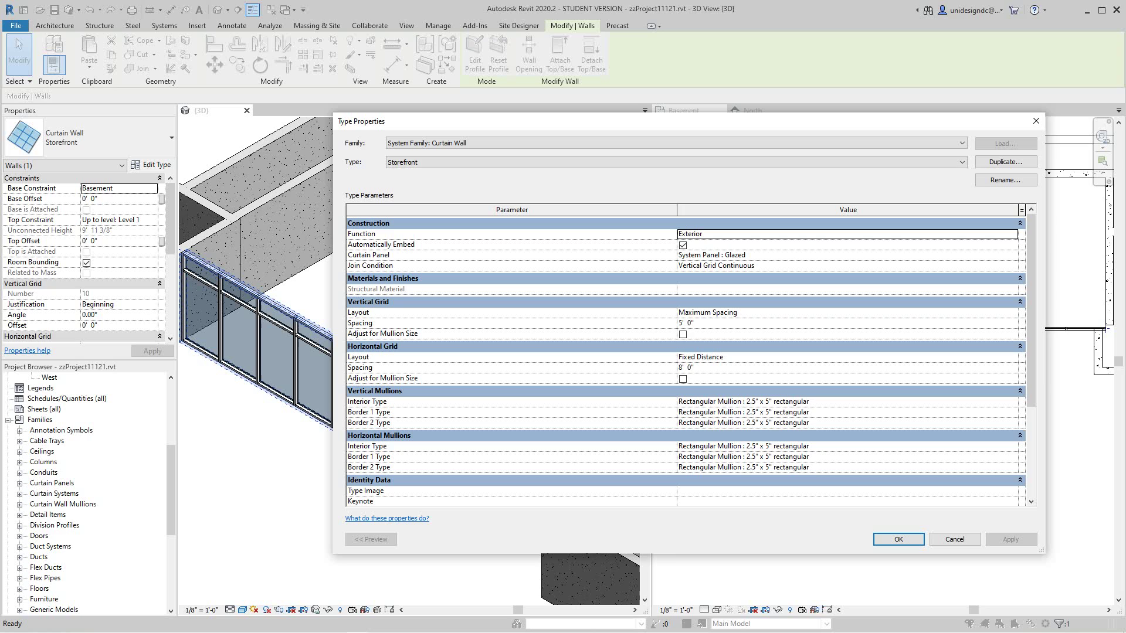
{"action": "left_click", "coordinate": [679, 323]}
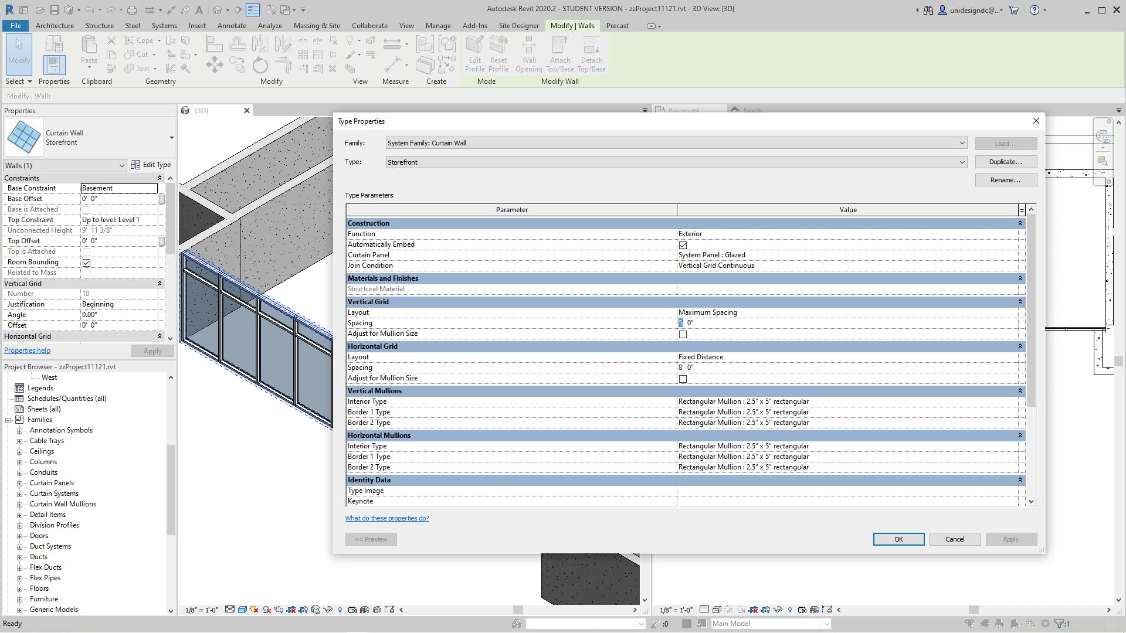
{"action": "key", "text": "Return"}
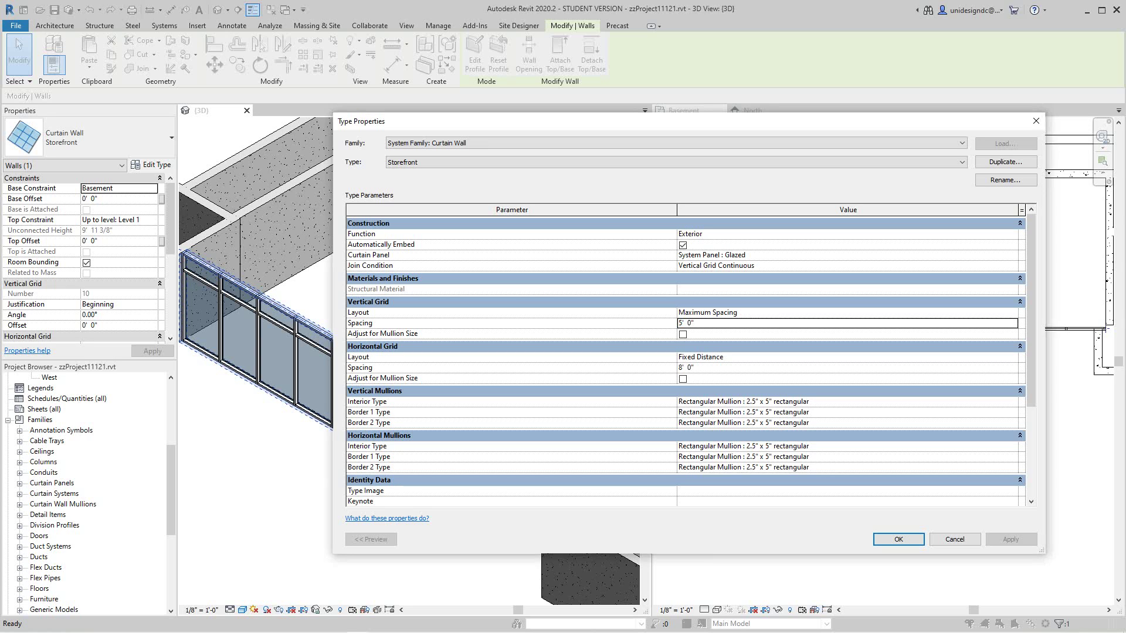
{"action": "scroll", "coordinate": [683, 323], "scroll_direction": "down", "scroll_amount": 1}
{"action": "left_click", "coordinate": [683, 323]}
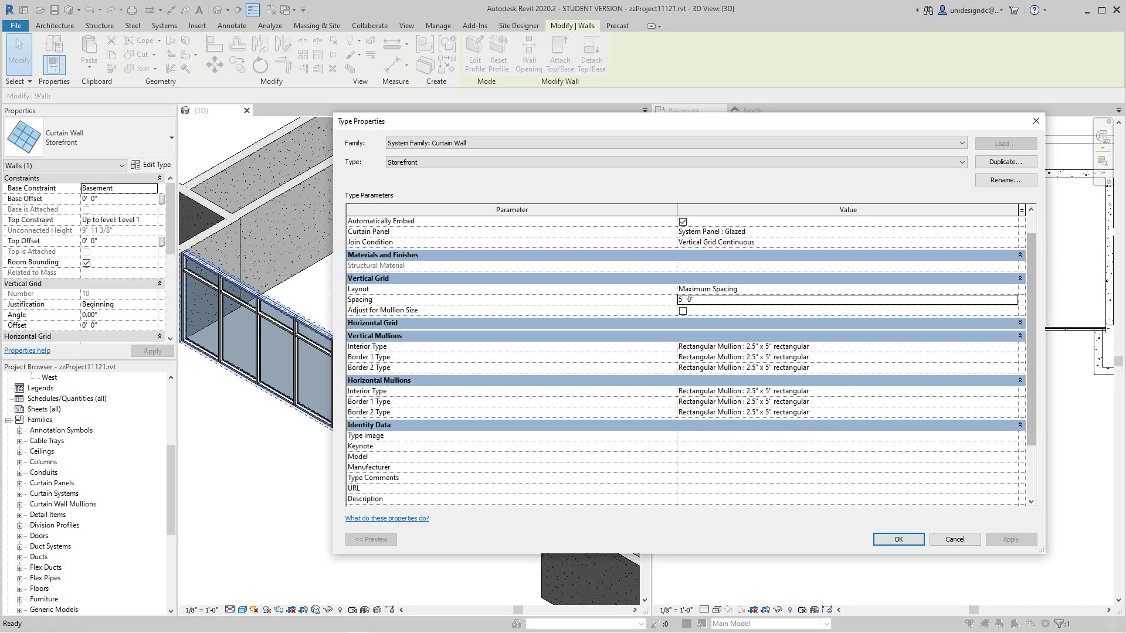
{"action": "left_click", "coordinate": [1020, 323]}
{"action": "left_click", "coordinate": [690, 344]}
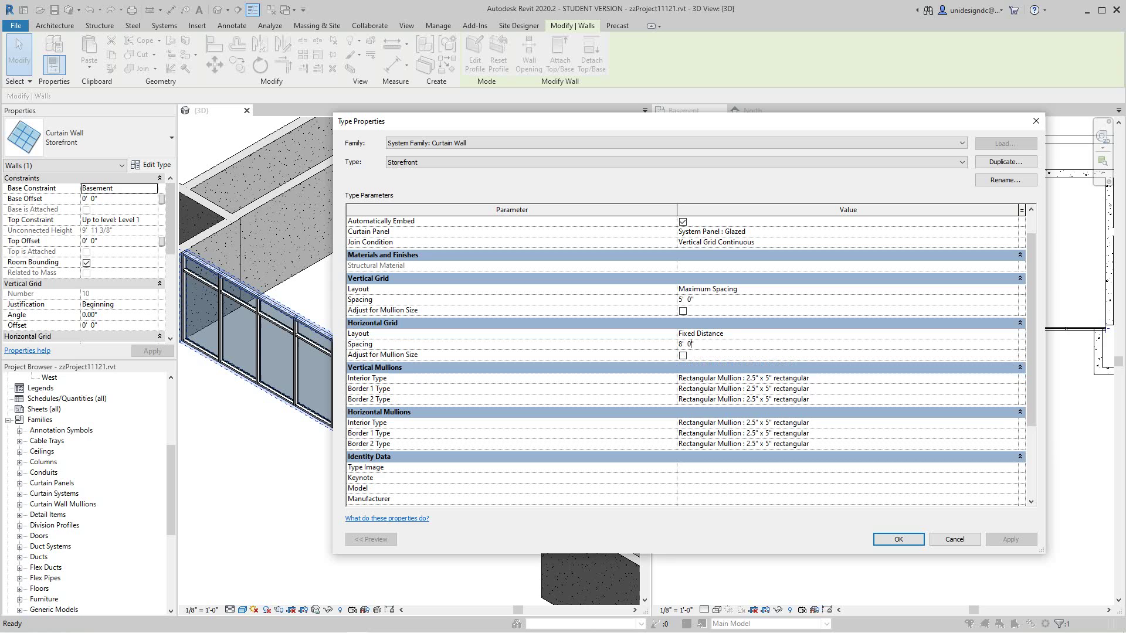
{"action": "left_click", "coordinate": [687, 289]}
{"action": "left_click", "coordinate": [682, 300]}
{"action": "left_click", "coordinate": [1010, 539]}
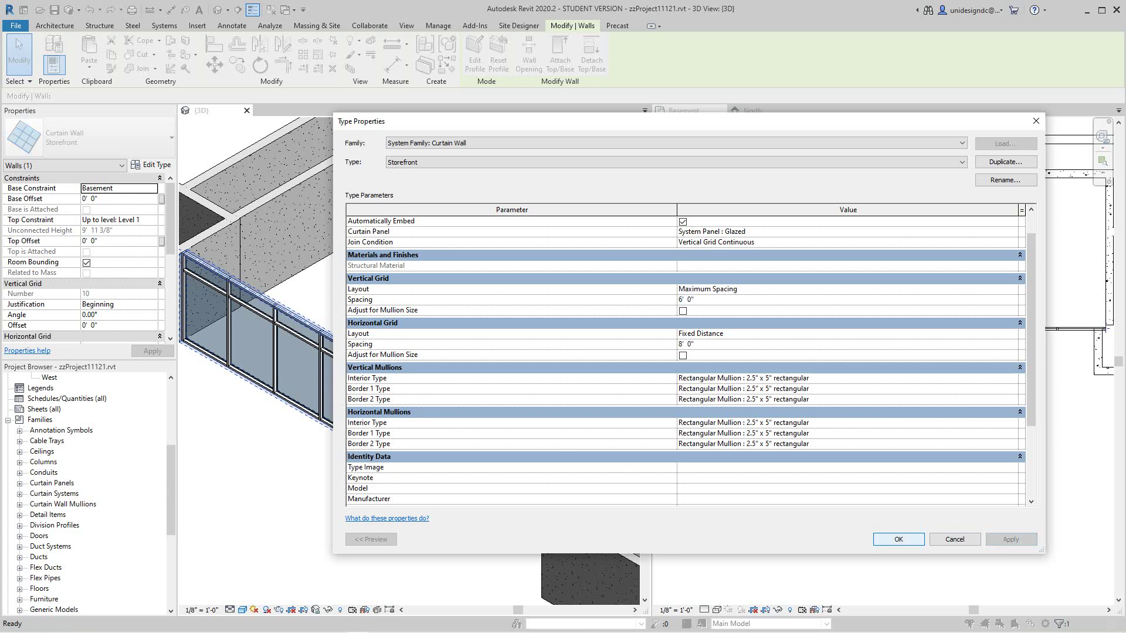
{"action": "left_click", "coordinate": [899, 538]}
{"action": "scroll", "coordinate": [466, 383], "scroll_direction": "down", "scroll_amount": 3}
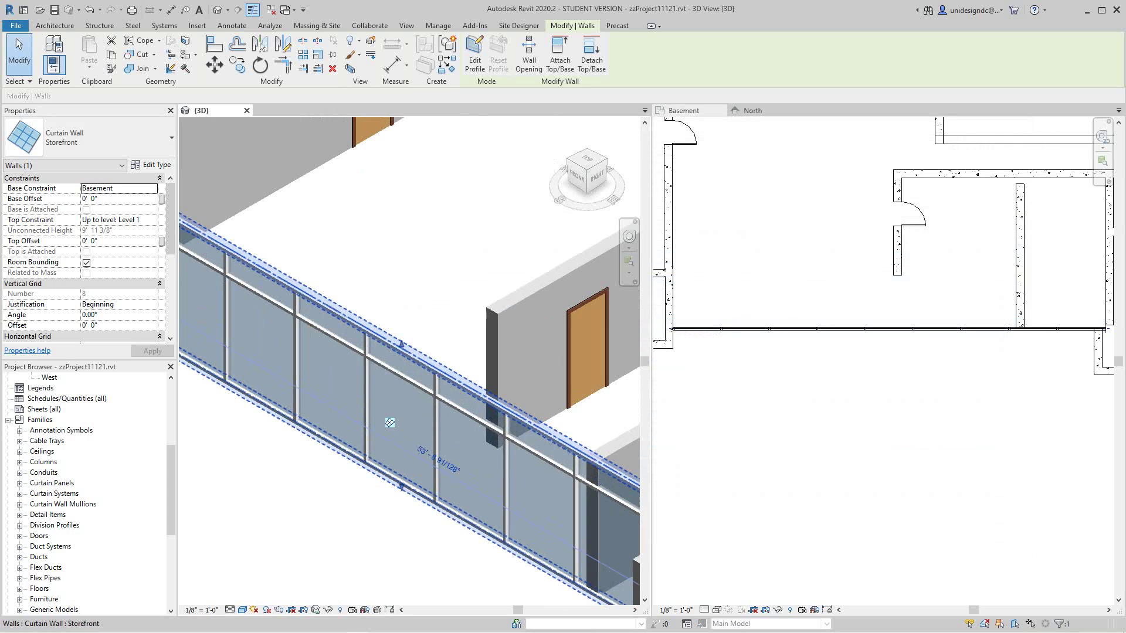
{"action": "scroll", "coordinate": [403, 409], "scroll_direction": "up", "scroll_amount": 5}
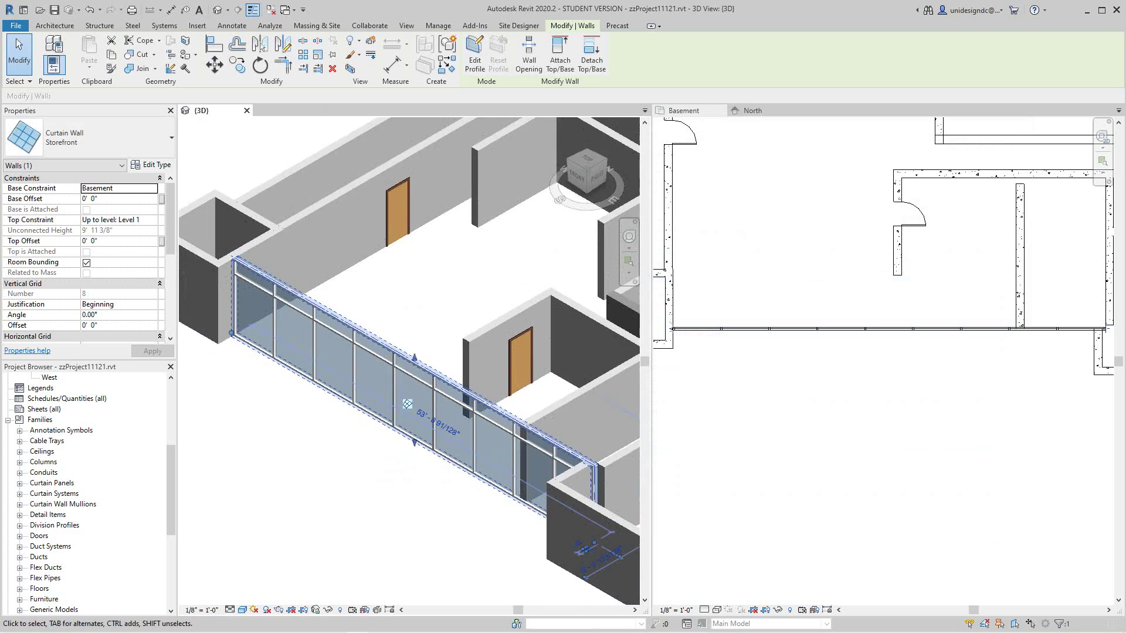
{"action": "key", "text": "Escape"}
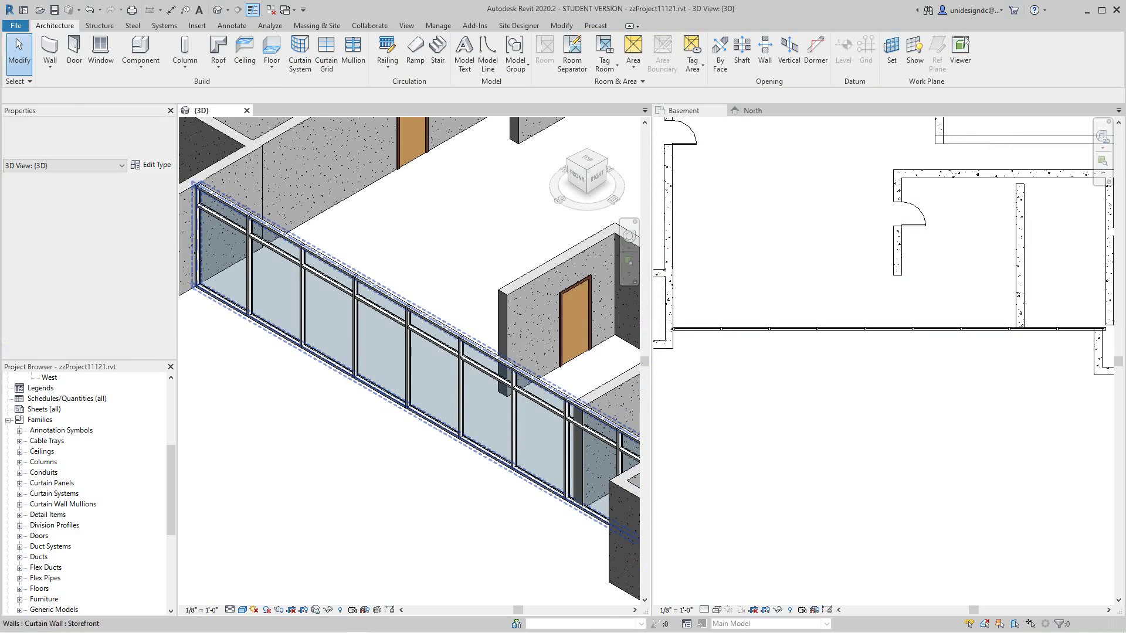
Unpin and delete the bottom mullion in the storefront's fourth bay, counted from the end nearest the long wall with the door
{"action": "scroll", "coordinate": [395, 388], "scroll_direction": "up", "scroll_amount": 3}
{"action": "scroll", "coordinate": [395, 388], "scroll_direction": "down", "scroll_amount": 4}
{"action": "mouse_move", "coordinate": [395, 388]}
{"action": "middle_mouse_down"}
{"action": "mouse_move", "coordinate": [384, 365]}
{"action": "mouse_move", "coordinate": [387, 396]}
{"action": "middle_mouse_up"}
{"action": "scroll", "coordinate": [378, 364], "scroll_direction": "up", "scroll_amount": 1}
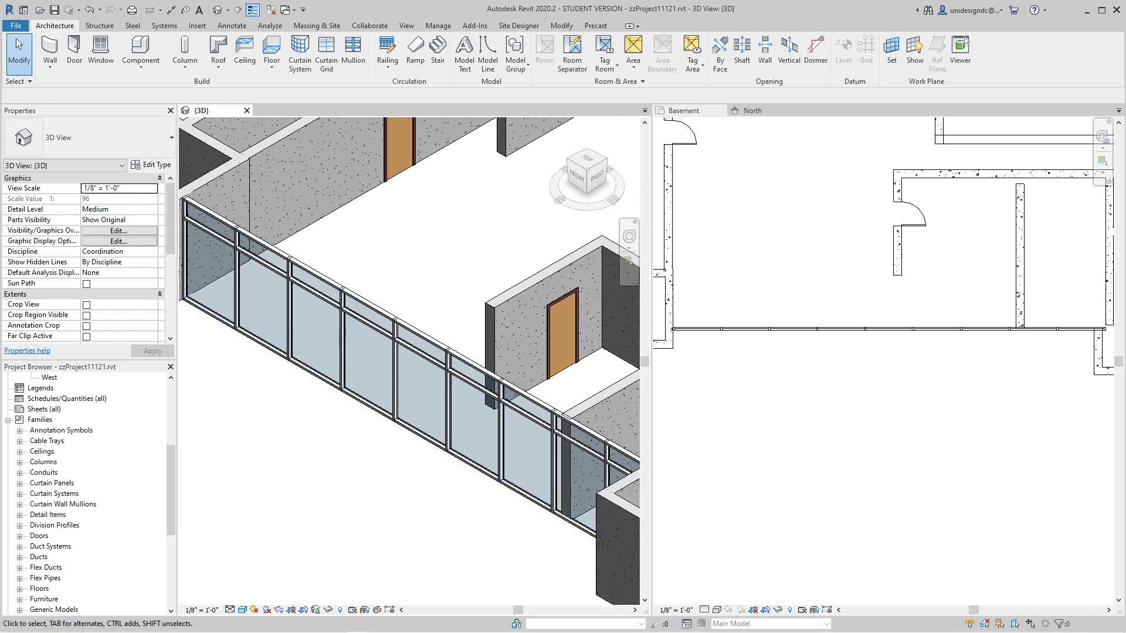
{"action": "scroll", "coordinate": [410, 369], "scroll_direction": "up", "scroll_amount": 3}
{"action": "left_click", "coordinate": [387, 394]}
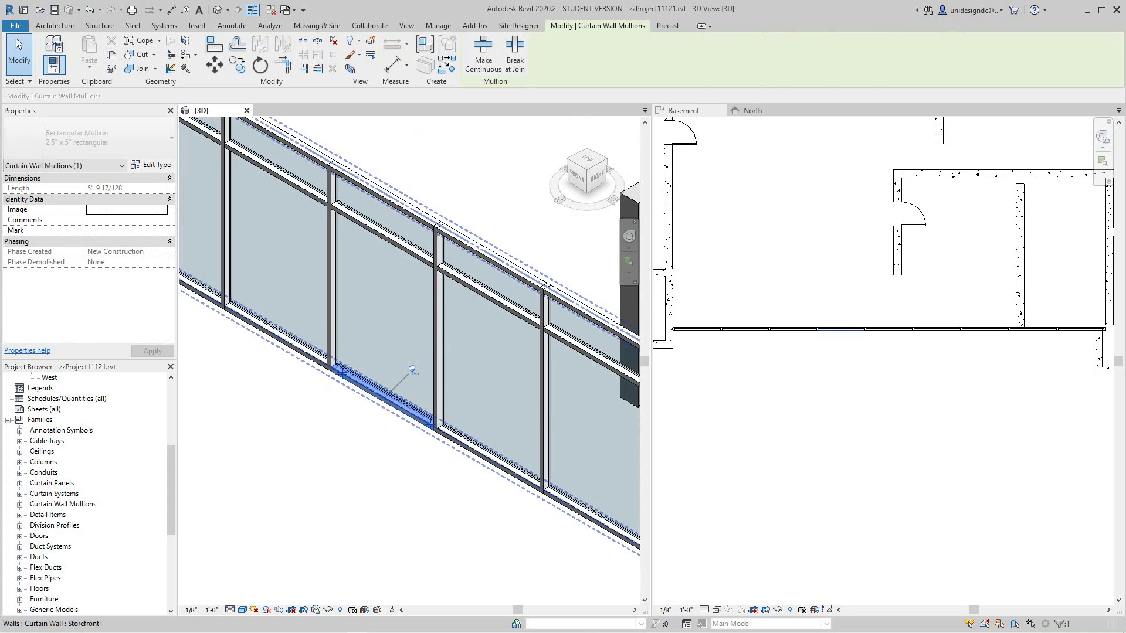
{"action": "left_click", "coordinate": [412, 369]}
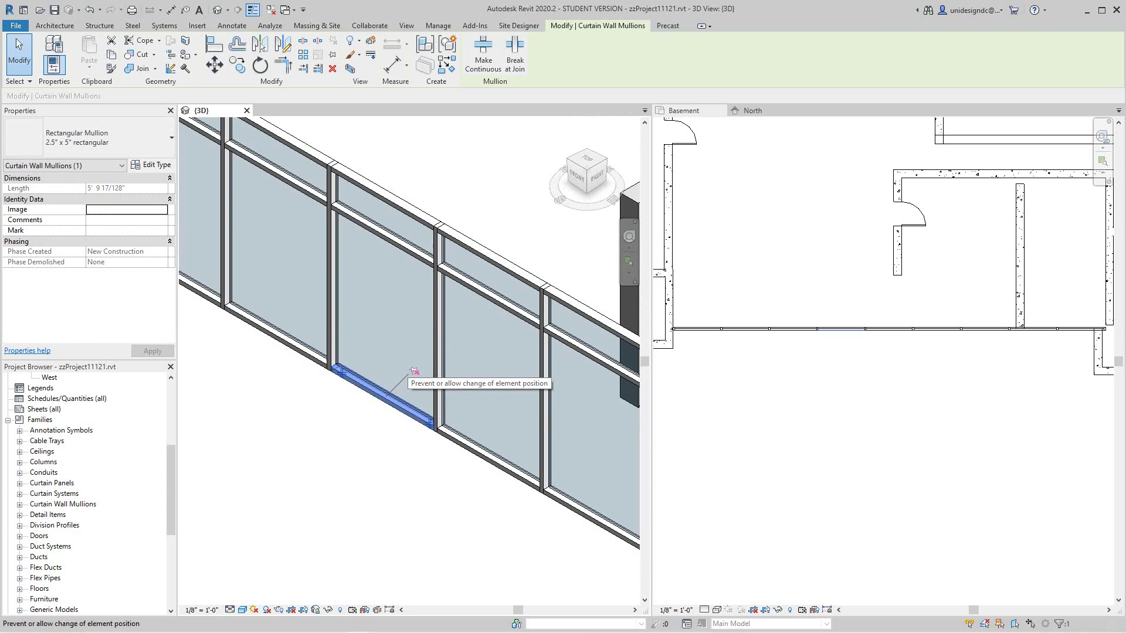
{"action": "key", "text": "Escape"}
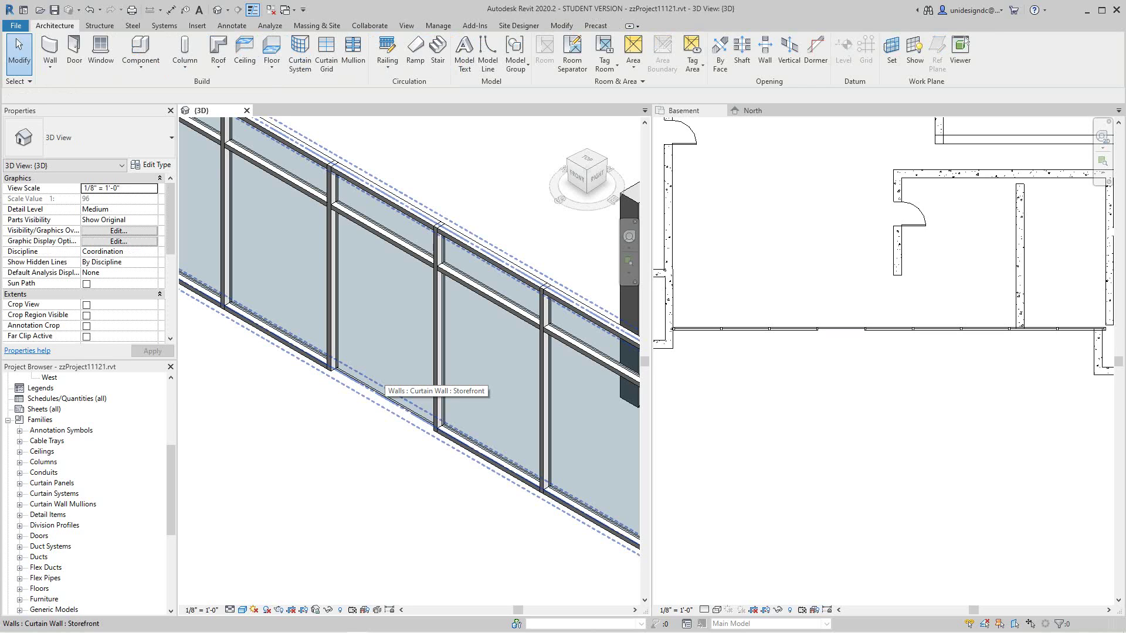
Unpin the large glazed panel above the removed mullion and change its family to Door-Curtain-Wall-Double-Glass
{"action": "left_click", "coordinate": [414, 289]}
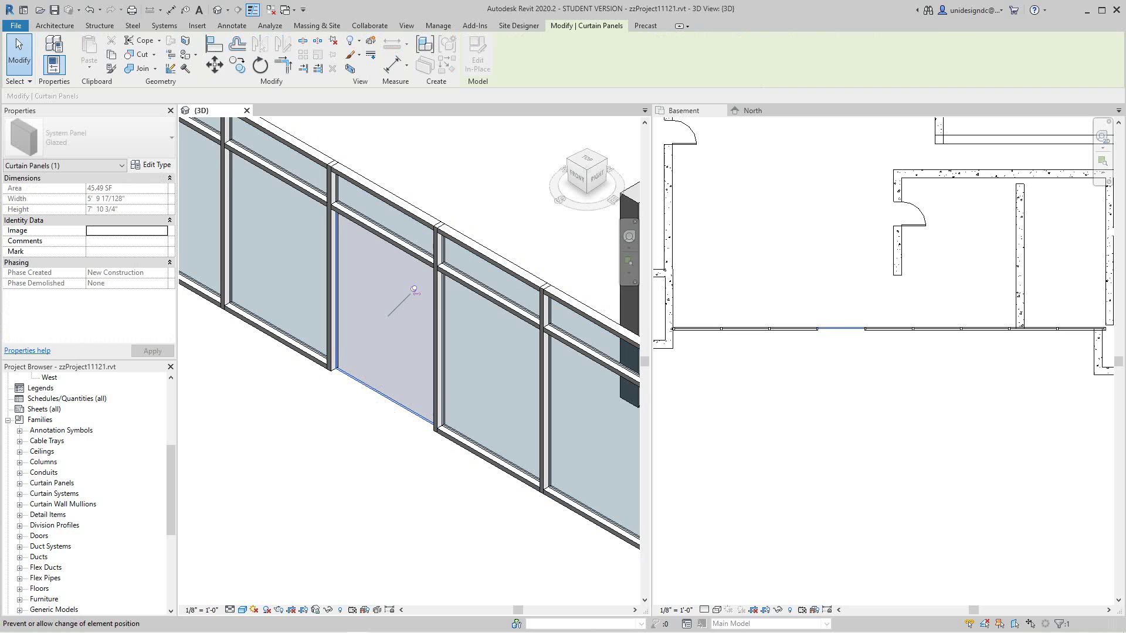
{"action": "left_click", "coordinate": [415, 291]}
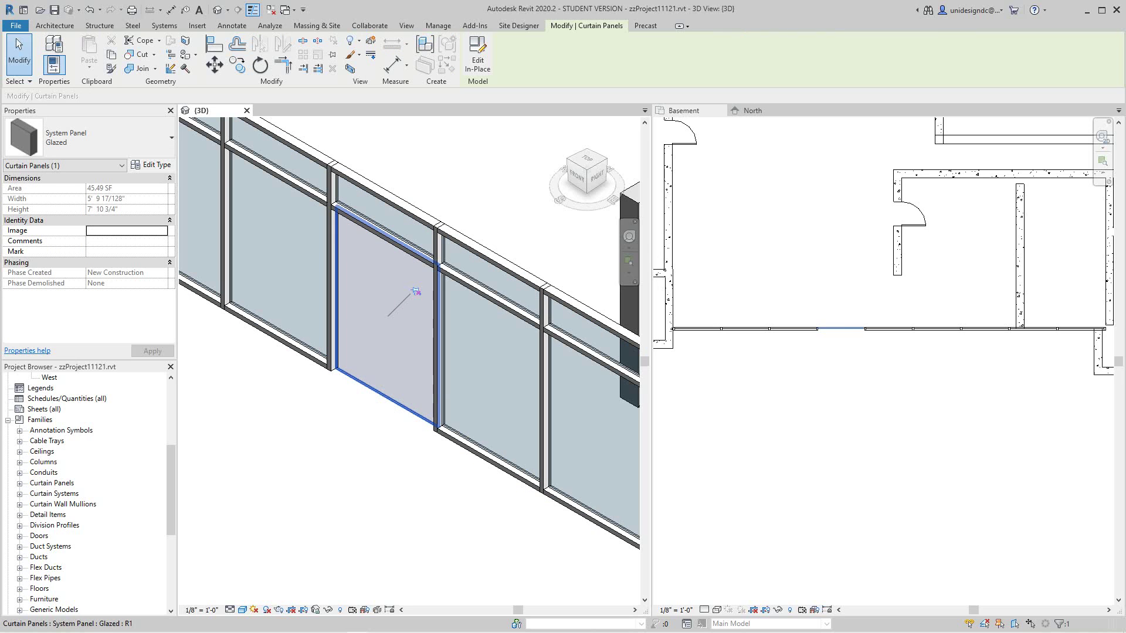
{"action": "left_click", "coordinate": [152, 165]}
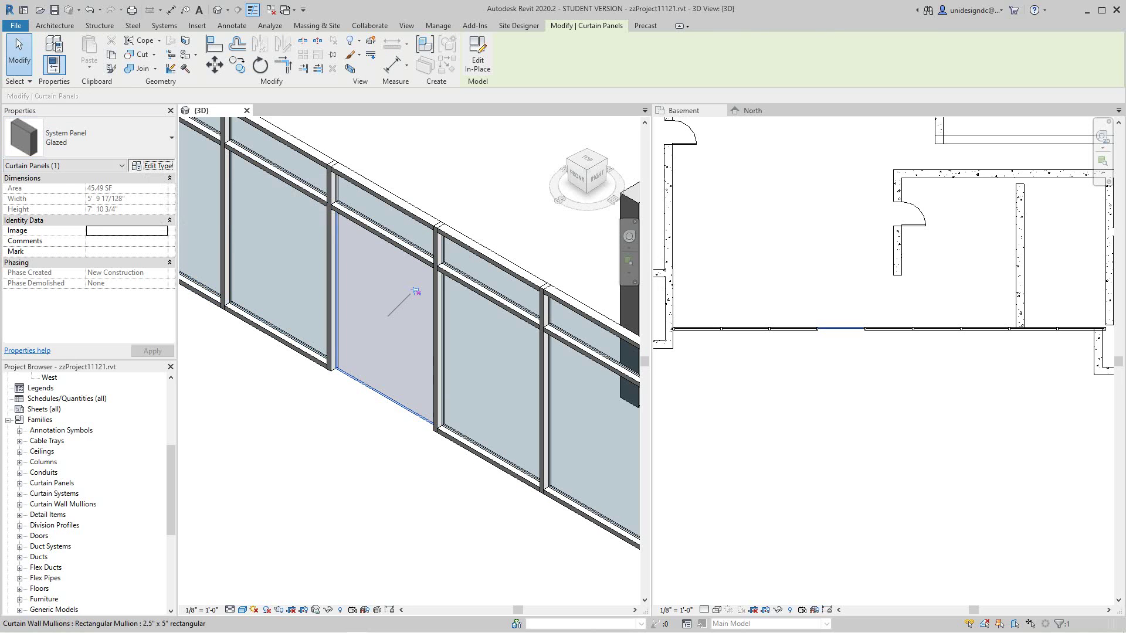
{"action": "left_click", "coordinate": [151, 166]}
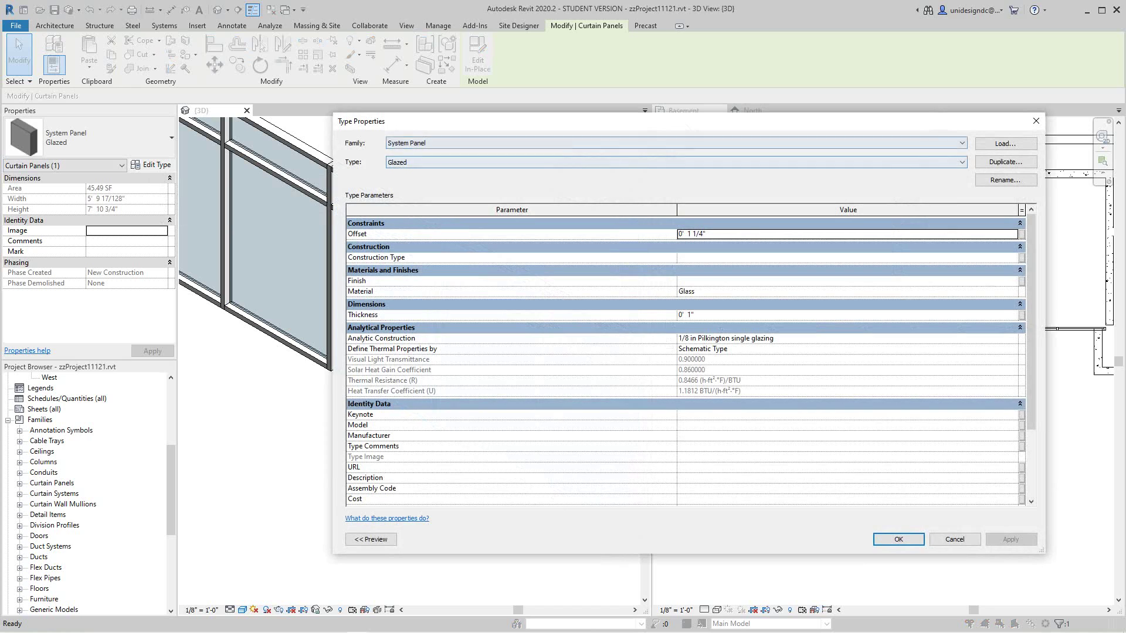
{"action": "left_click", "coordinate": [676, 143]}
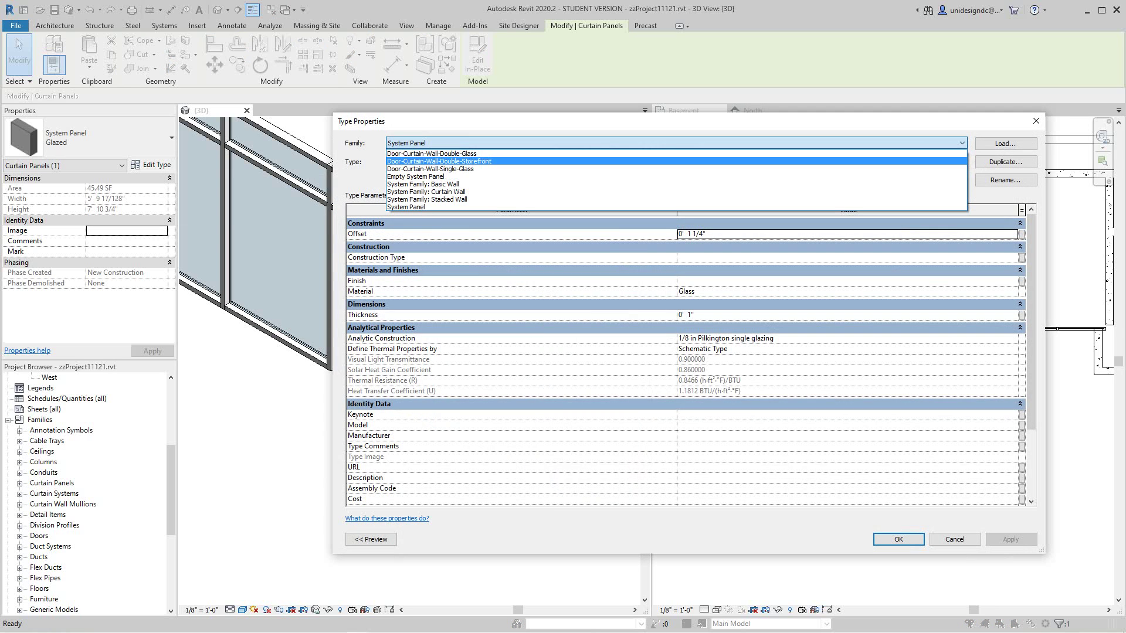
{"action": "left_click", "coordinate": [432, 153]}
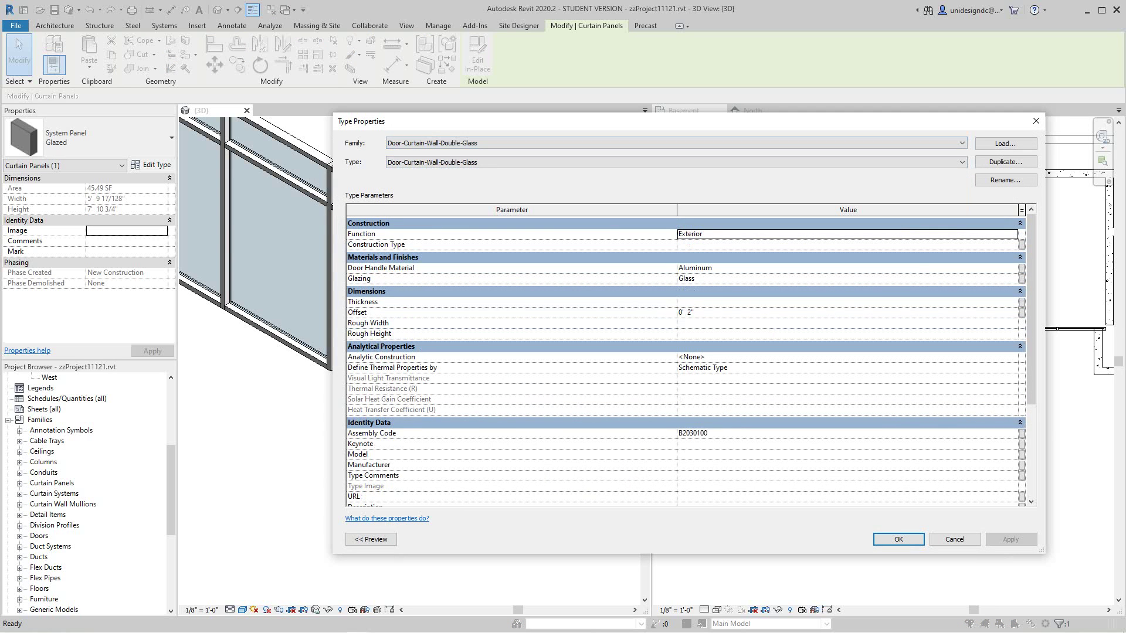
{"action": "left_click", "coordinate": [898, 538]}
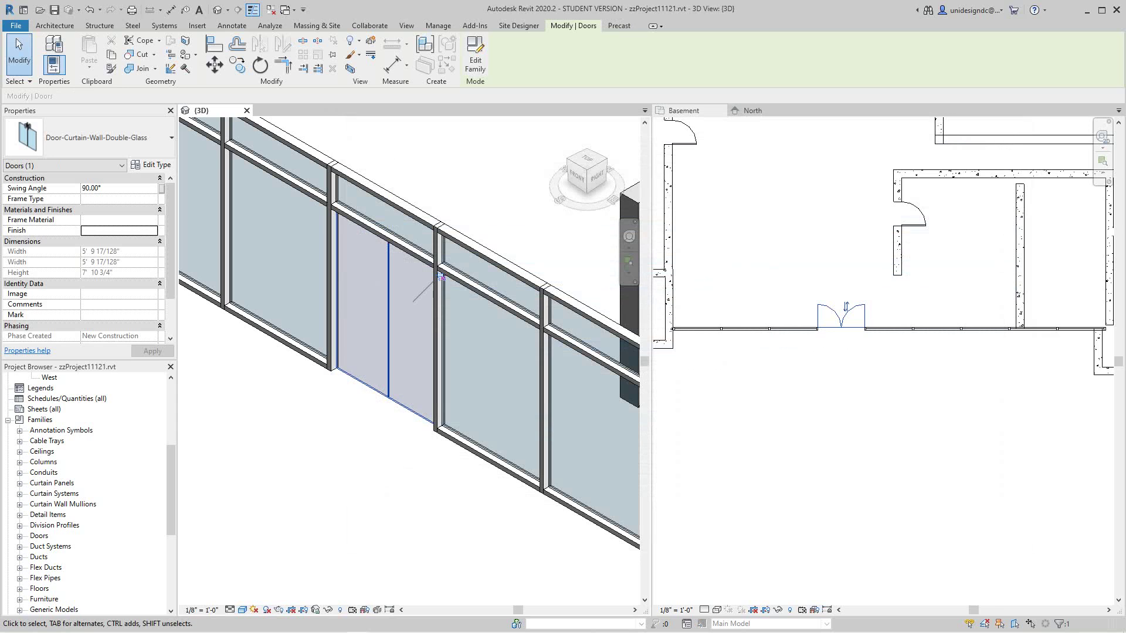
Set the 3D view's detail level to Fine and inspect the double glass door's handles
{"action": "scroll", "coordinate": [441, 278], "scroll_direction": "up", "scroll_amount": 4}
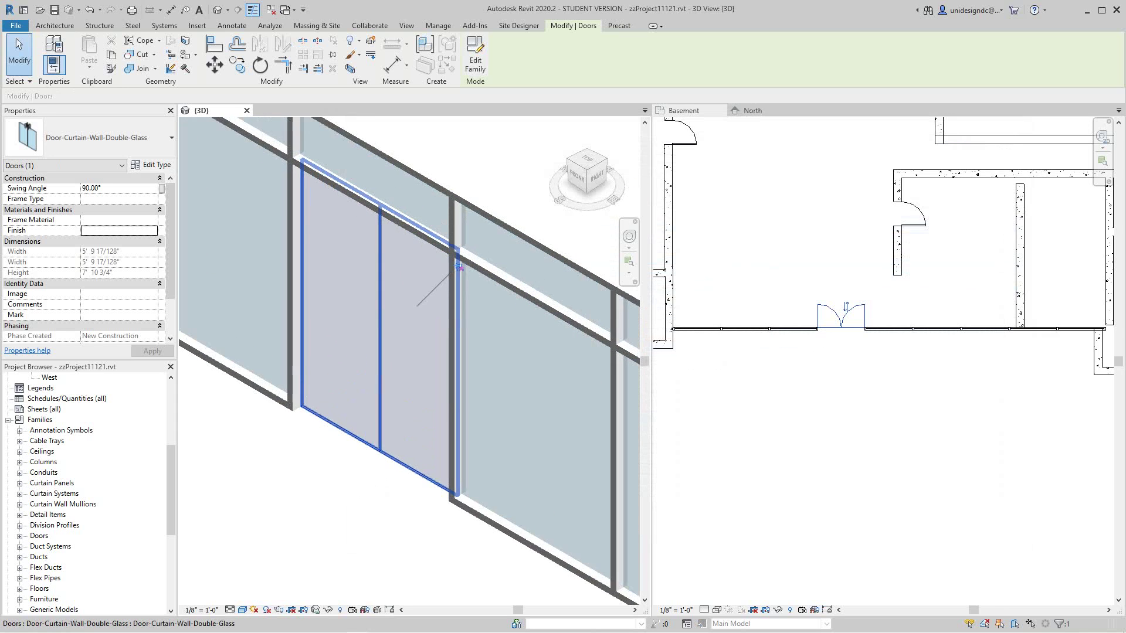
{"action": "left_click", "coordinate": [294, 504]}
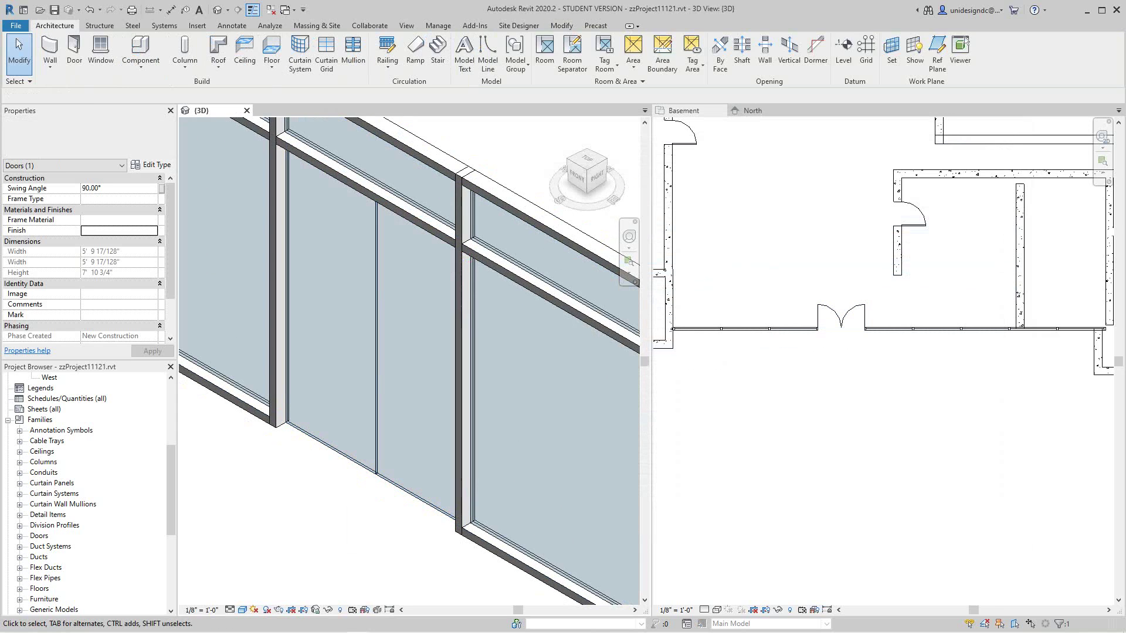
{"action": "scroll", "coordinate": [293, 505], "scroll_direction": "down", "scroll_amount": 1}
{"action": "left_click", "coordinate": [230, 610]}
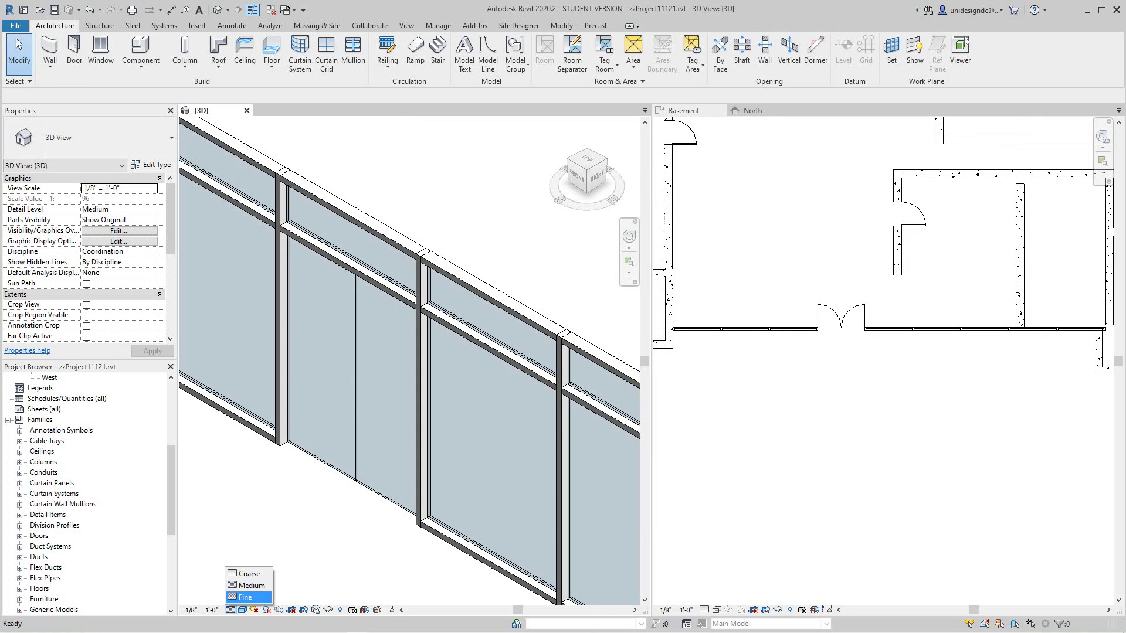
{"action": "left_click", "coordinate": [245, 597]}
{"action": "scroll", "coordinate": [378, 381], "scroll_direction": "up", "scroll_amount": 3}
{"action": "scroll", "coordinate": [376, 384], "scroll_direction": "down", "scroll_amount": 5}
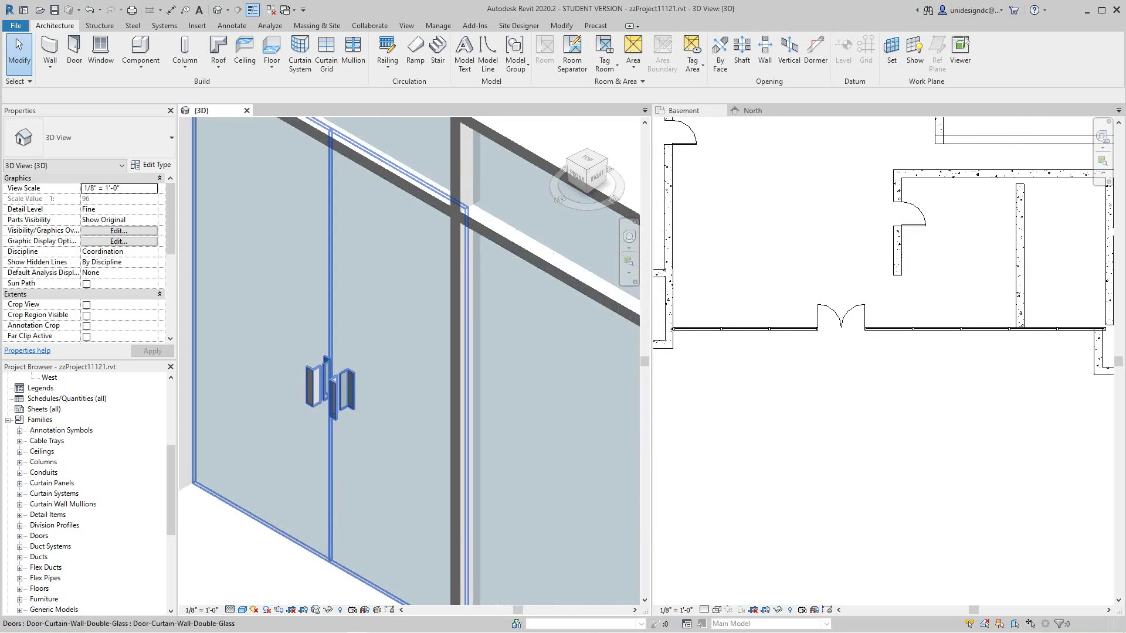
{"action": "scroll", "coordinate": [379, 383], "scroll_direction": "down", "scroll_amount": 3}
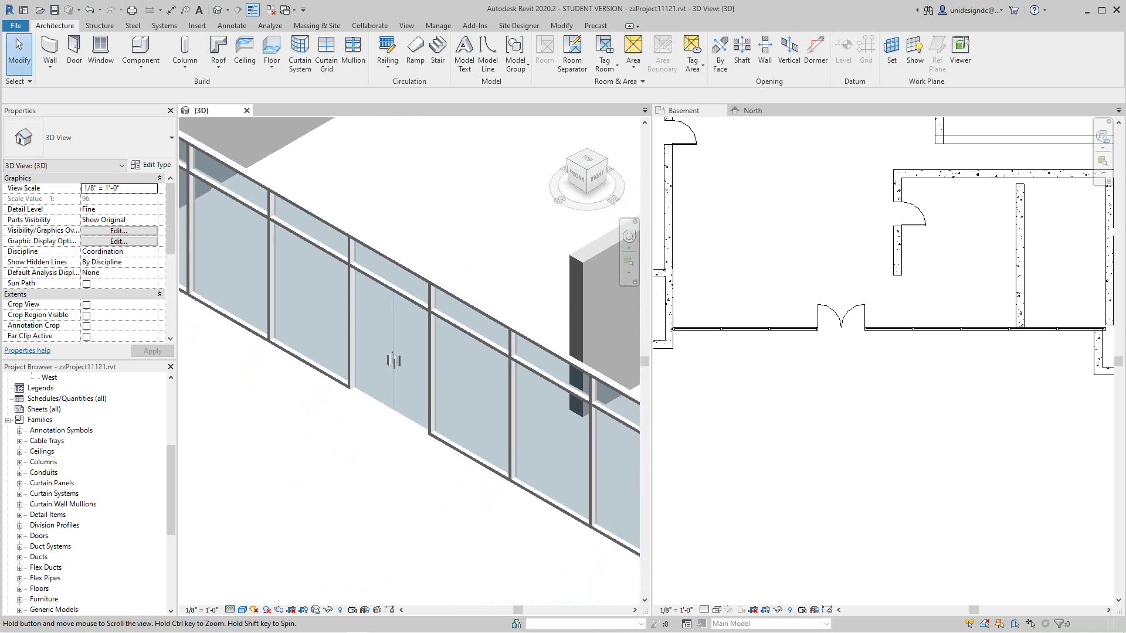
Unpin and delete the bottom mullion in the storefront's second bay, two bays before the double glass door
{"action": "middle_click_drag", "start_coordinate": [382, 384], "coordinate": [447, 415]}
{"action": "scroll", "coordinate": [393, 410], "scroll_direction": "down", "scroll_amount": 2}
{"action": "scroll", "coordinate": [392, 409], "scroll_direction": "up", "scroll_amount": 3}
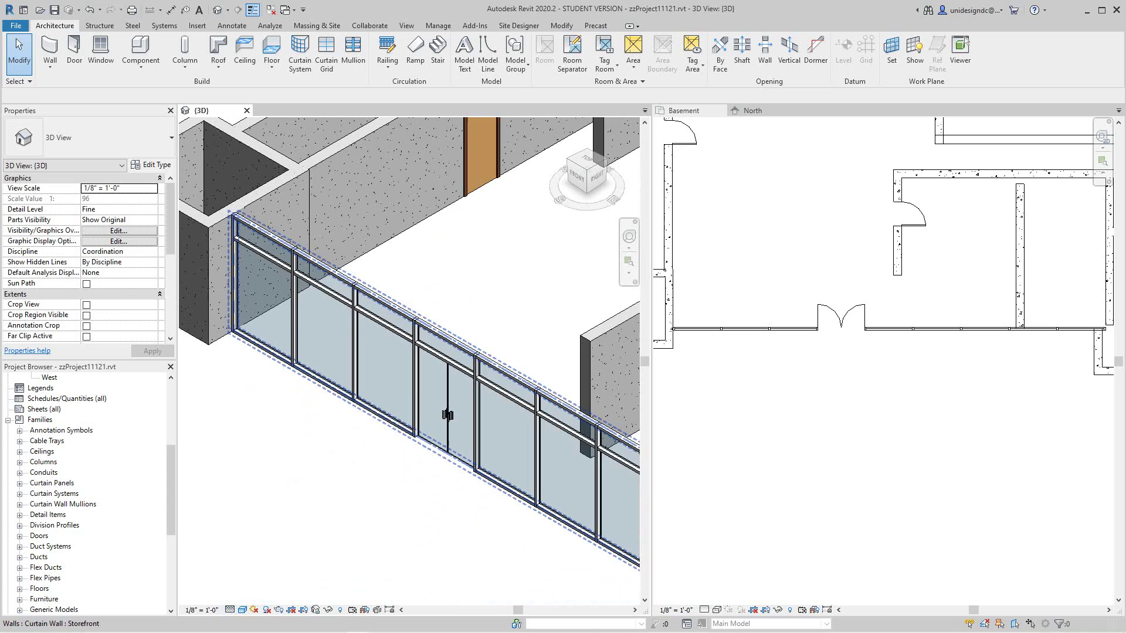
{"action": "scroll", "coordinate": [447, 415], "scroll_direction": "down", "scroll_amount": 2}
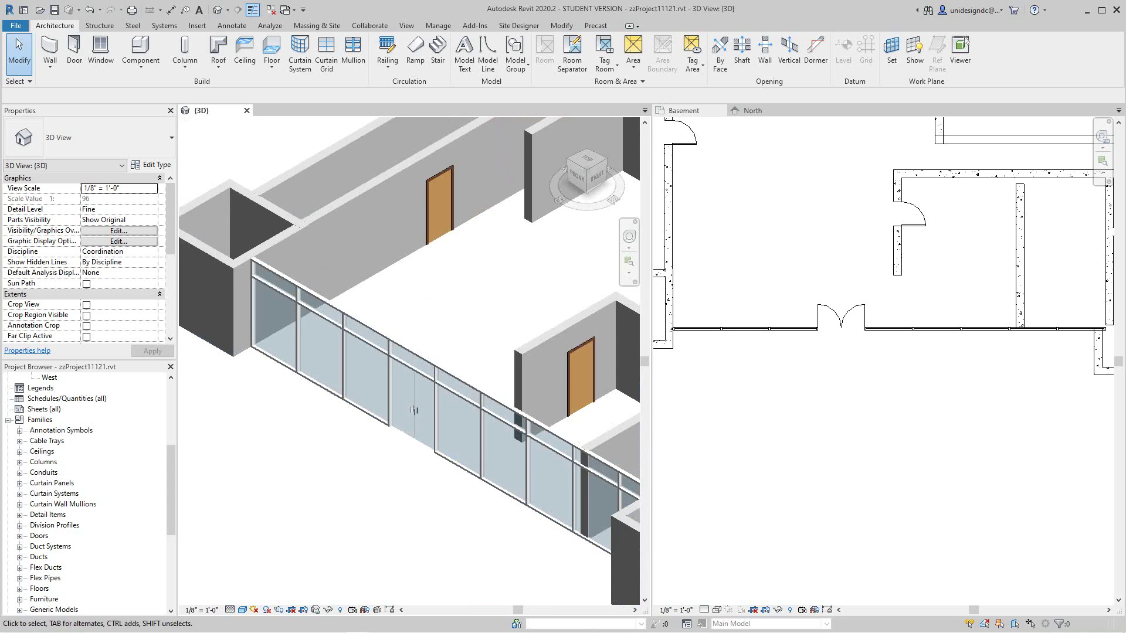
{"action": "scroll", "coordinate": [351, 408], "scroll_direction": "down", "scroll_amount": 1}
{"action": "scroll", "coordinate": [351, 408], "scroll_direction": "up", "scroll_amount": 3}
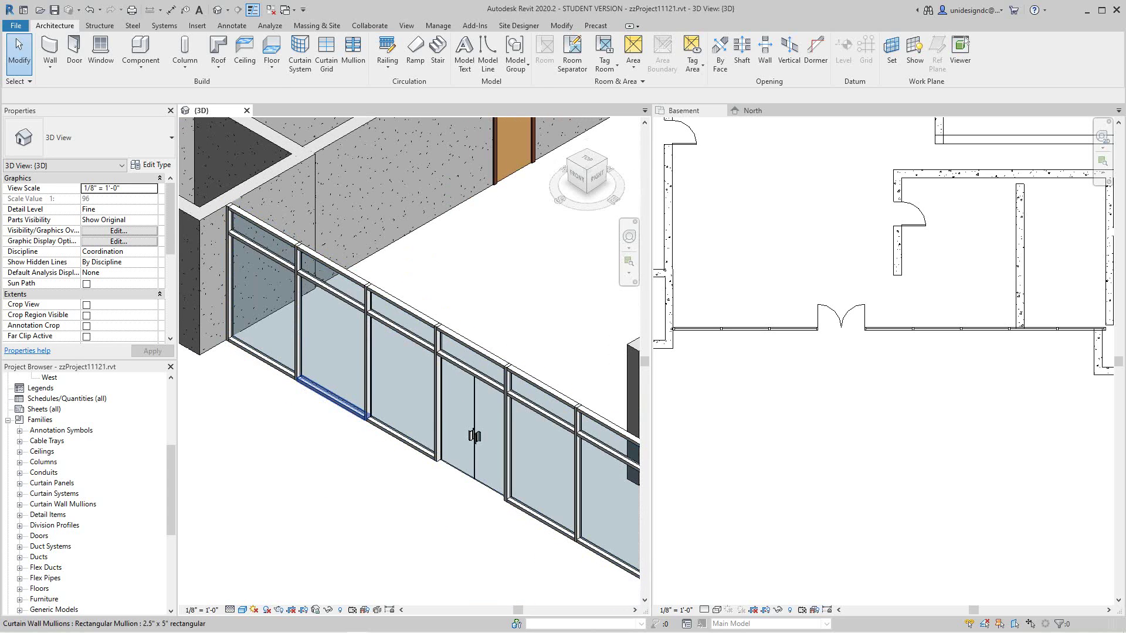
{"action": "left_click", "coordinate": [352, 408]}
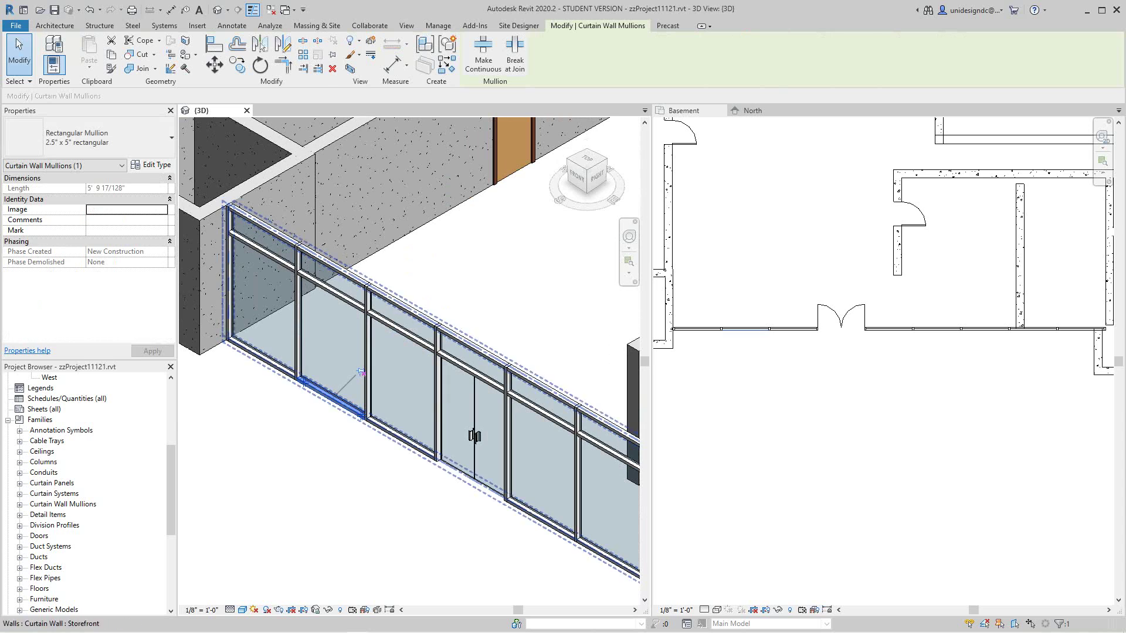
{"action": "key", "text": "Escape"}
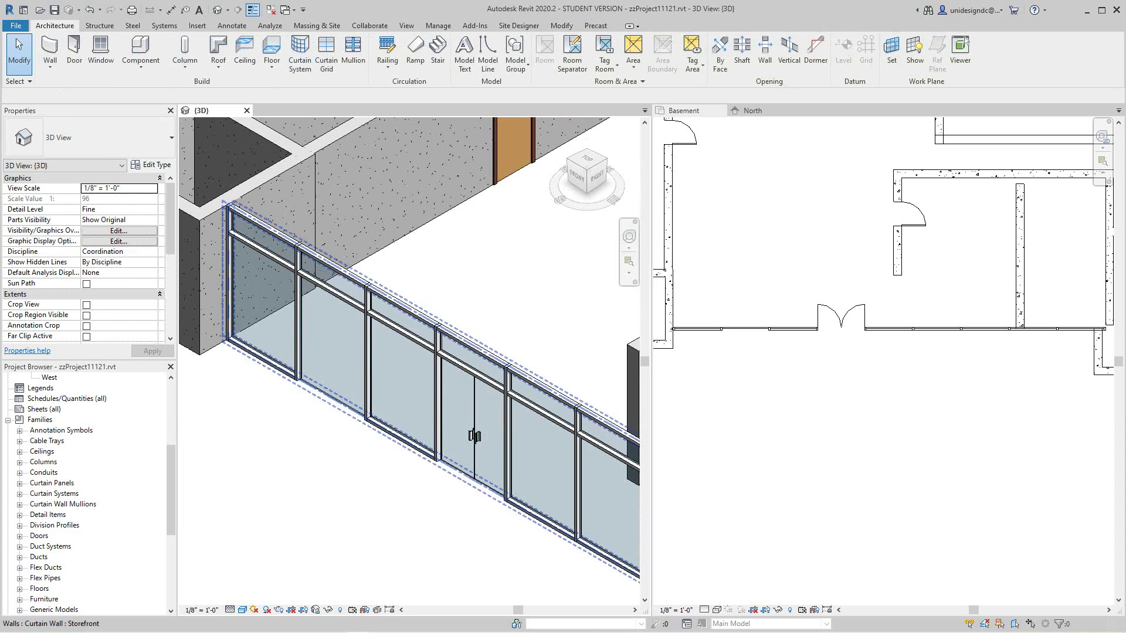
Unpin the large glazed panel in the storefront's second bay and change its family to Door-Curtain-Wall-Single-Glass
{"action": "left_click", "coordinate": [361, 317]}
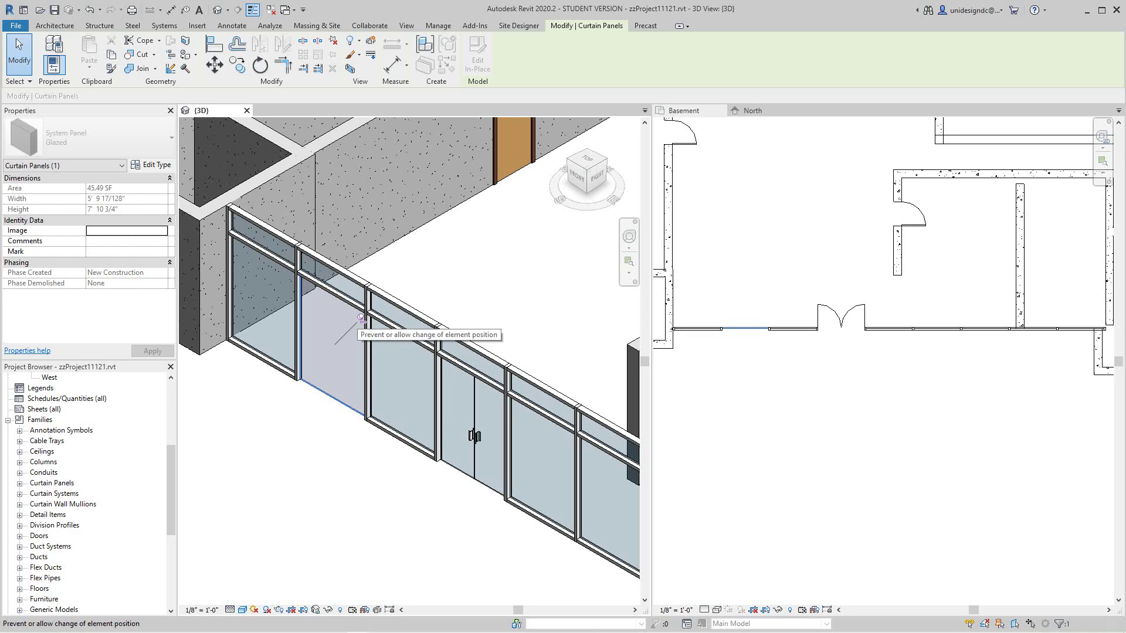
{"action": "key", "text": "Tab"}
{"action": "key", "text": "Tab"}
{"action": "key", "text": "Tab"}
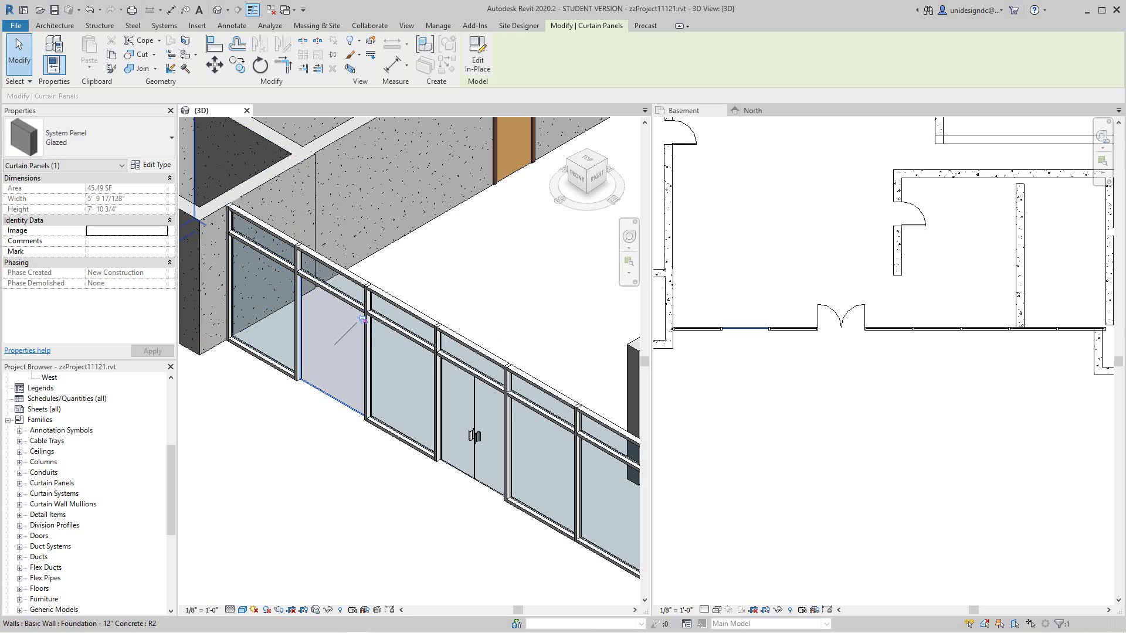
{"action": "key", "text": "Tab"}
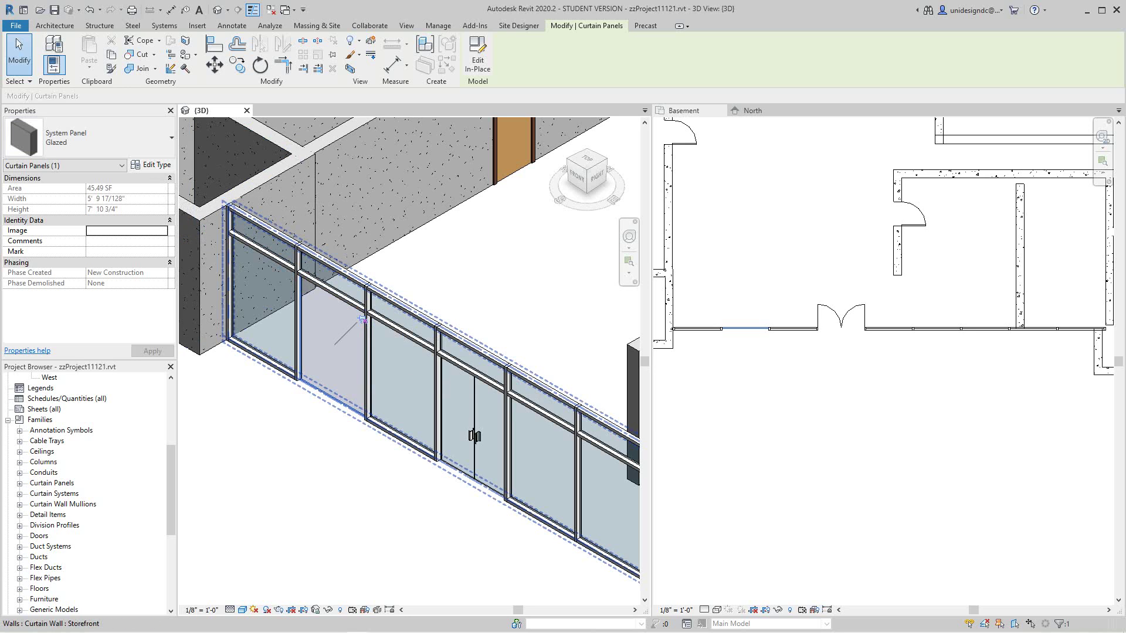
{"action": "key", "text": "Tab"}
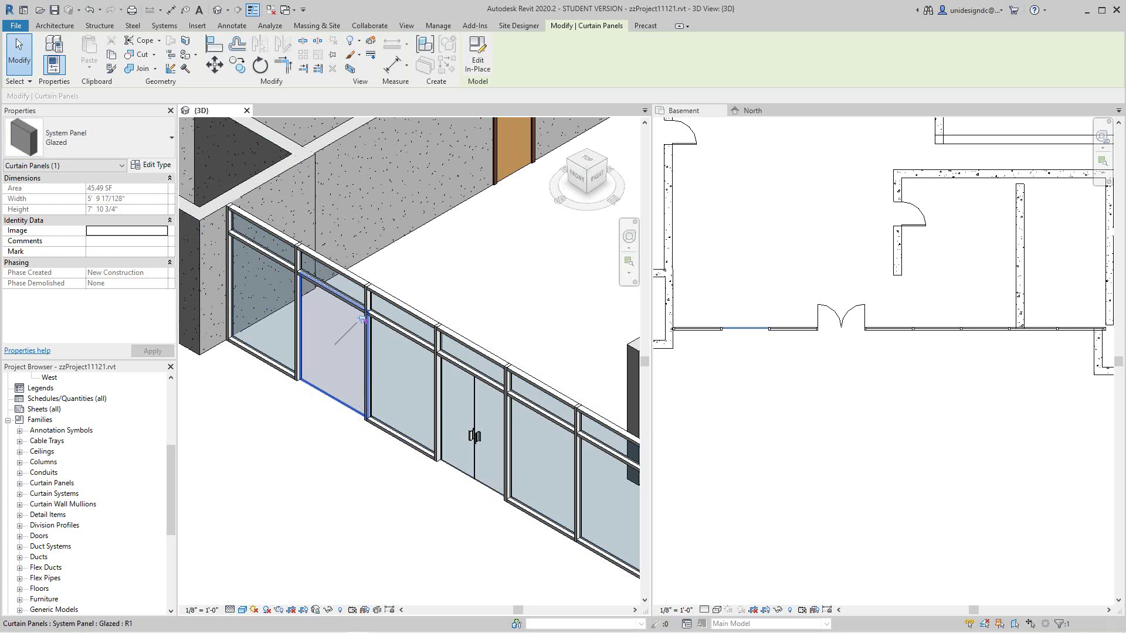
{"action": "left_click", "coordinate": [362, 320]}
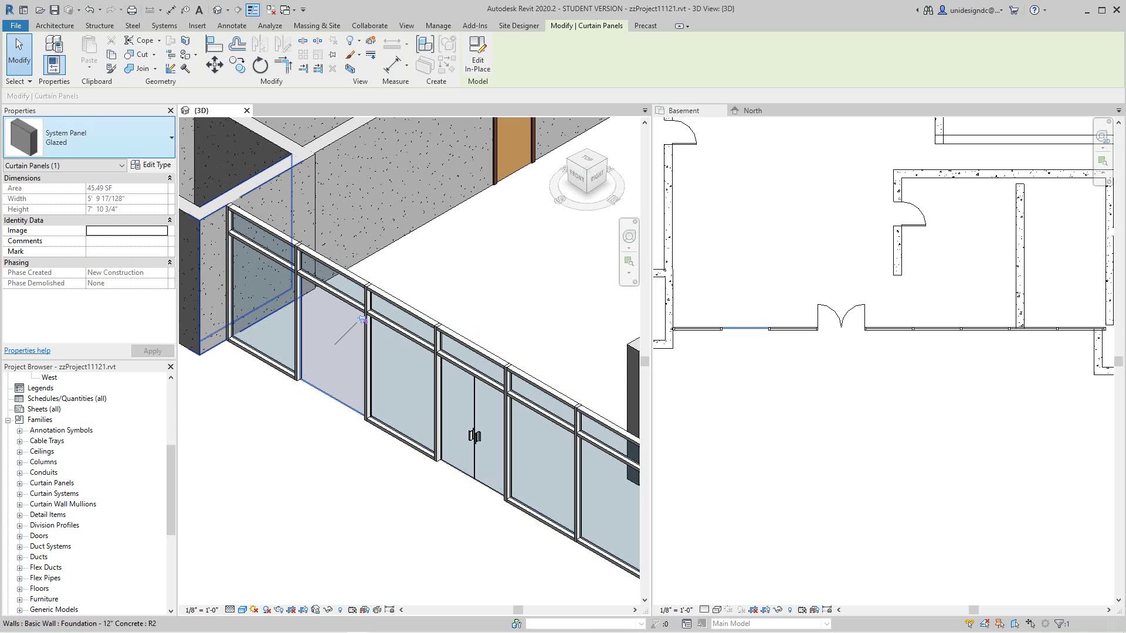
{"action": "left_click", "coordinate": [152, 164]}
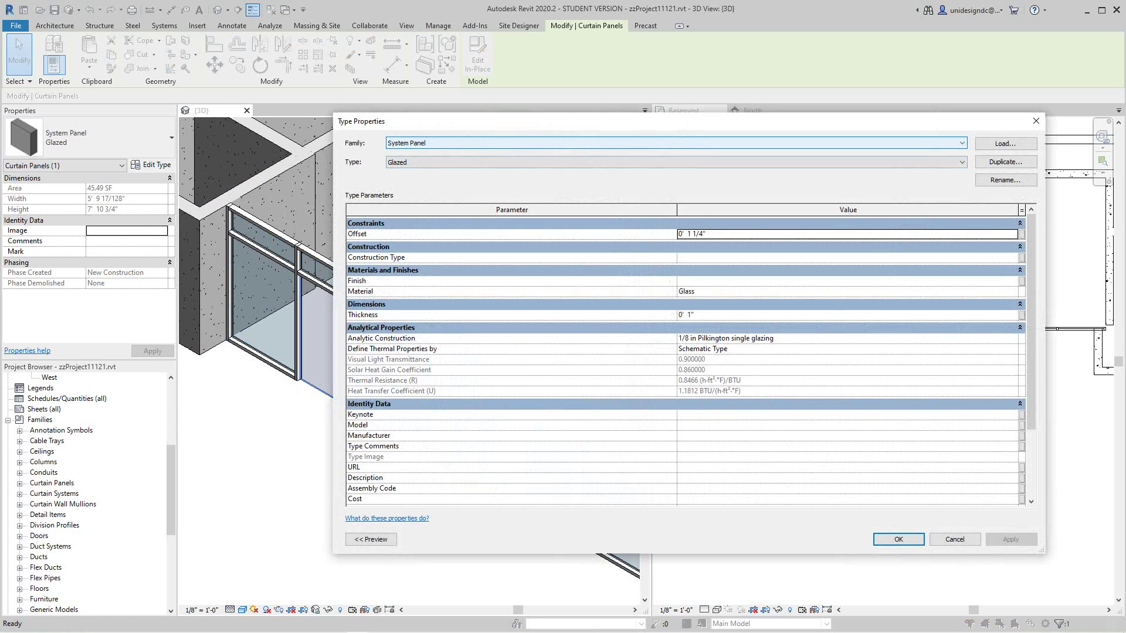
{"action": "left_click", "coordinate": [675, 143]}
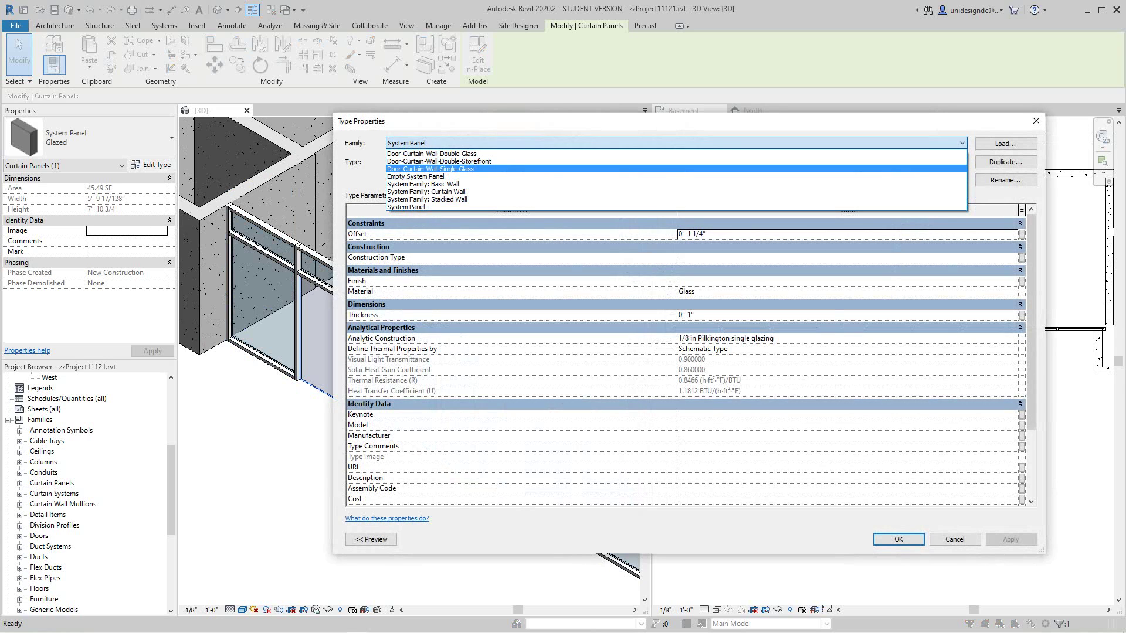
{"action": "left_click", "coordinate": [431, 168]}
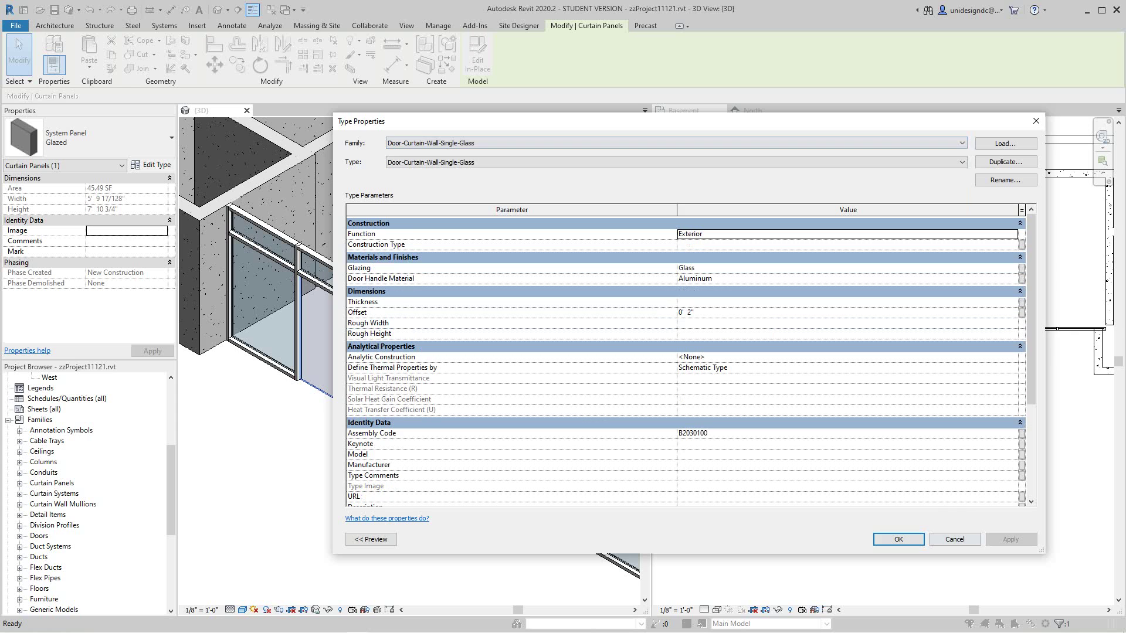
{"action": "left_click", "coordinate": [898, 539]}
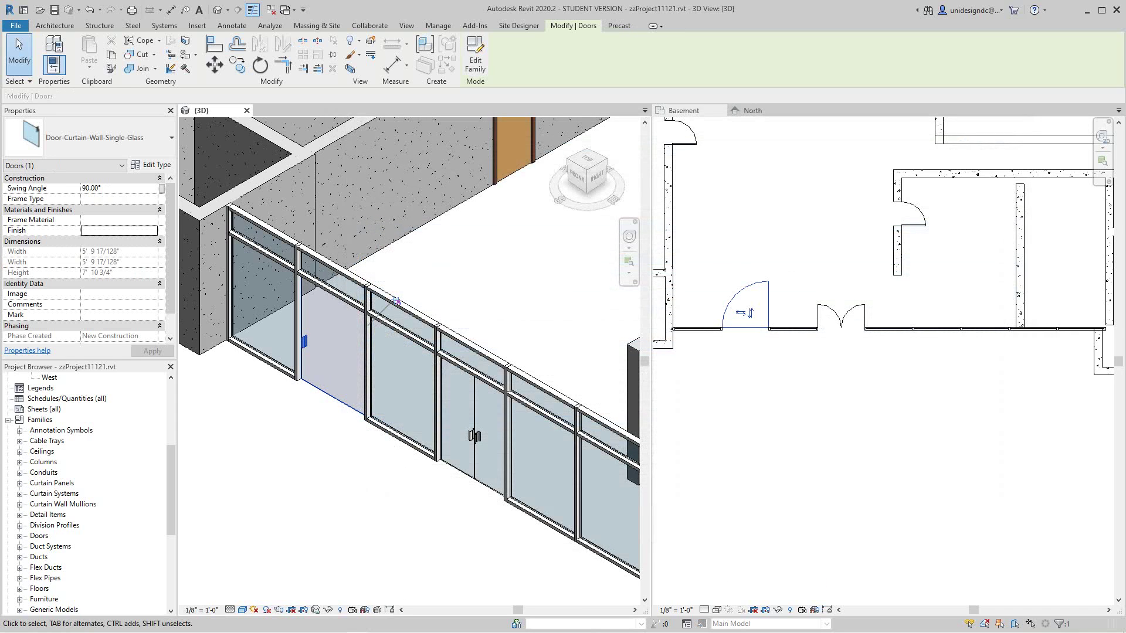
{"action": "key", "text": "Escape"}
Inspect the single glass door and the double glass door along the storefront in the 3D view
{"action": "scroll", "coordinate": [304, 358], "scroll_direction": "up", "scroll_amount": 3}
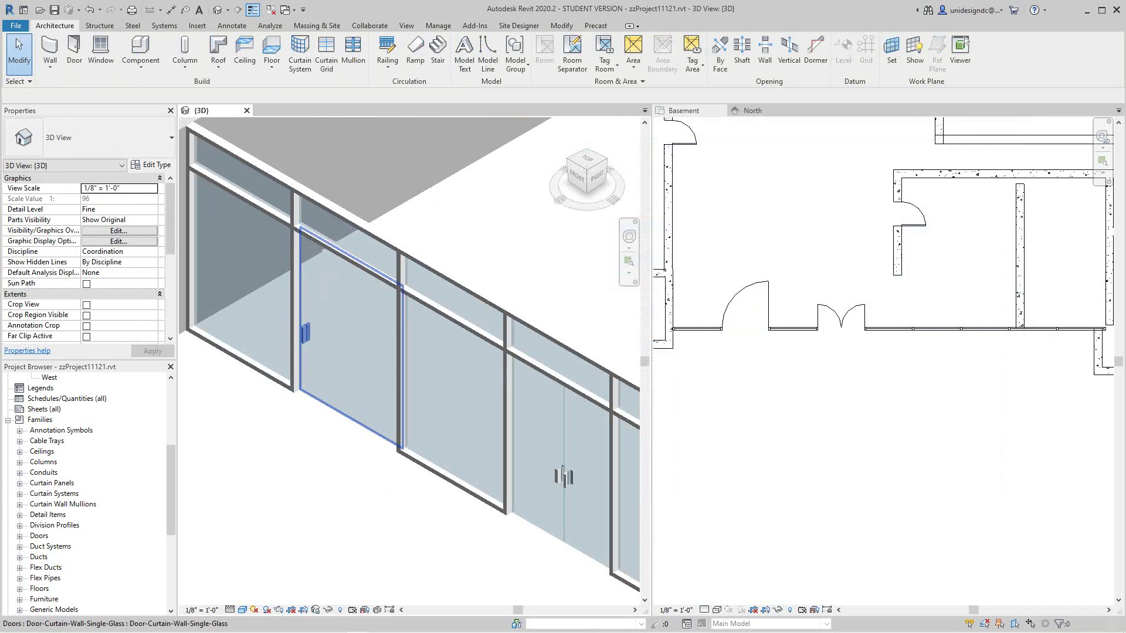
{"action": "scroll", "coordinate": [197, 295], "scroll_direction": "down", "scroll_amount": 3}
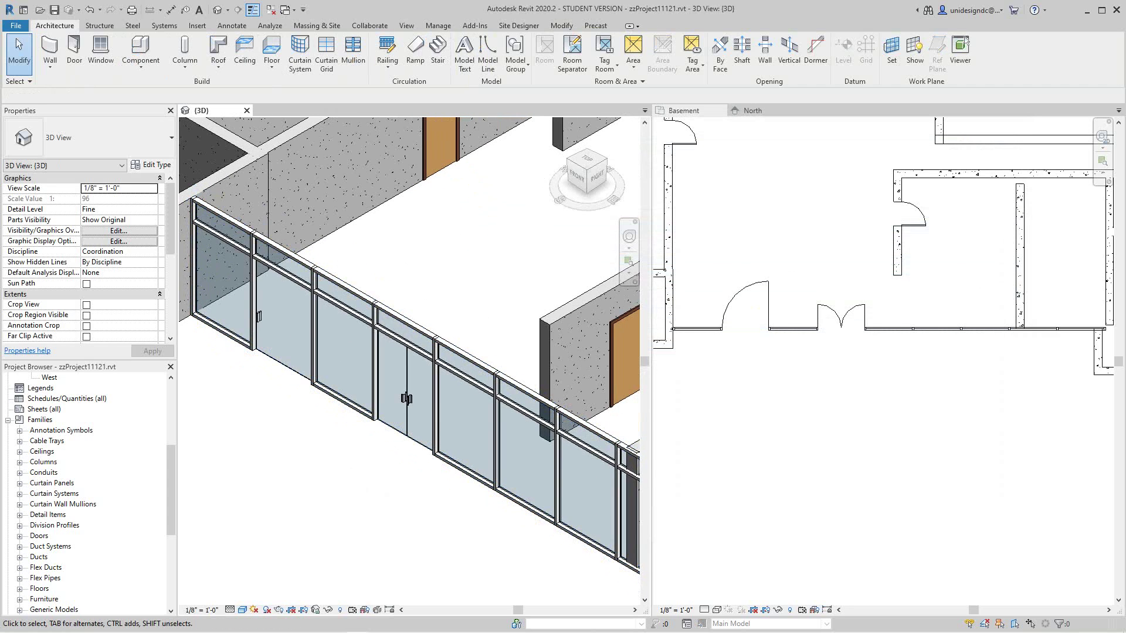
{"action": "middle_click", "coordinate": [285, 355]}
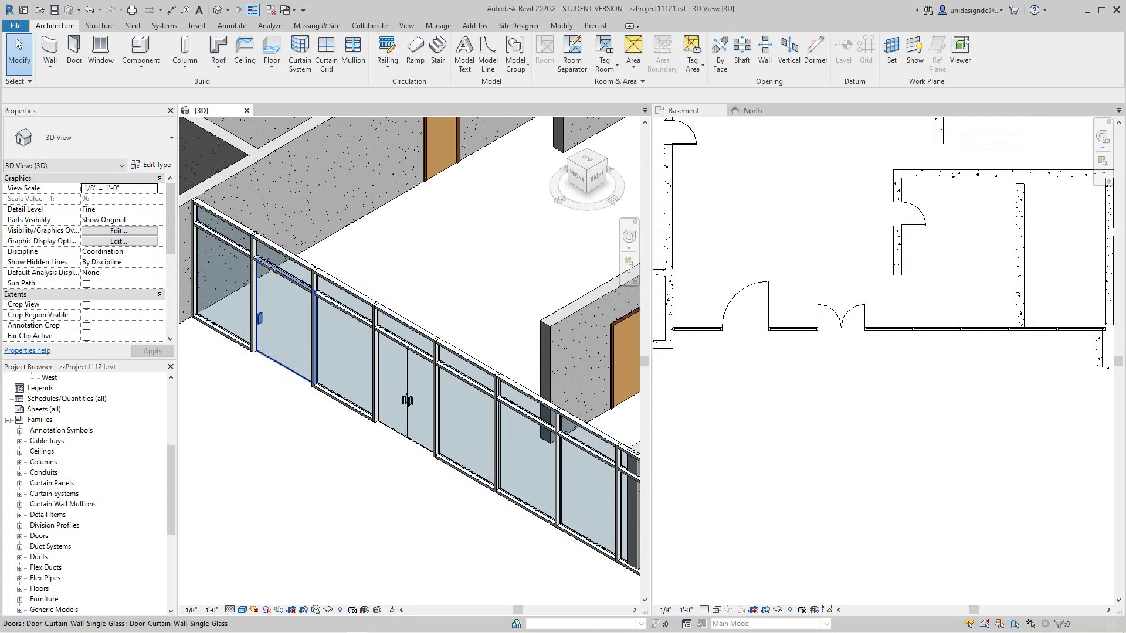
{"action": "scroll", "coordinate": [285, 355], "scroll_direction": "up", "scroll_amount": 2}
{"action": "scroll", "coordinate": [285, 355], "scroll_direction": "down", "scroll_amount": 3}
{"action": "scroll", "coordinate": [291, 371], "scroll_direction": "down", "scroll_amount": 1}
{"action": "scroll", "coordinate": [291, 370], "scroll_direction": "up", "scroll_amount": 5}
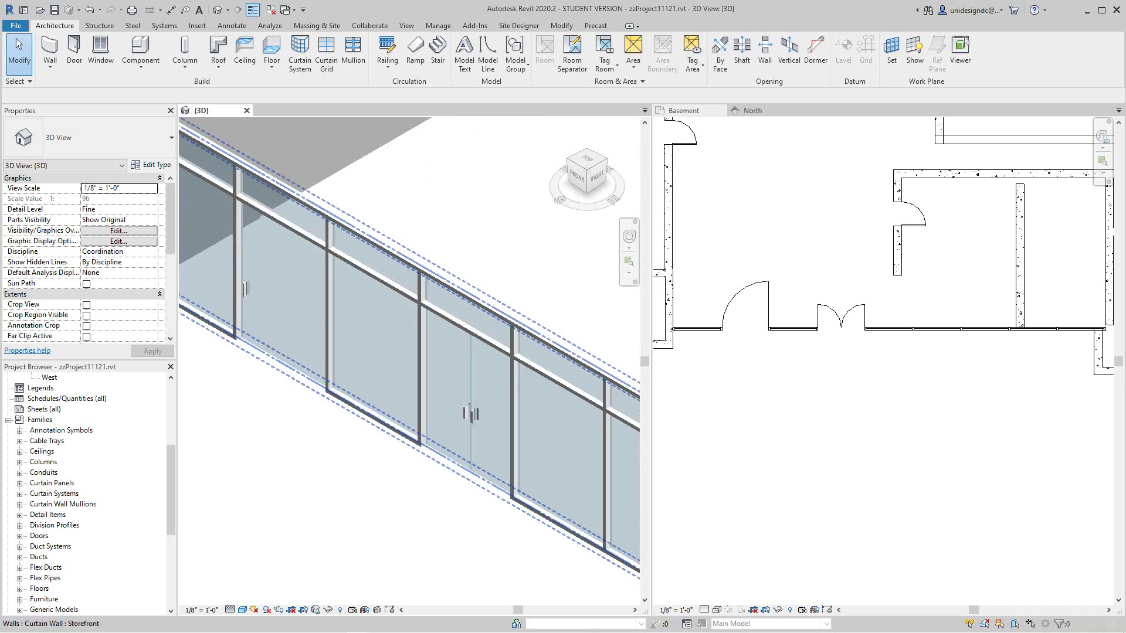
{"action": "scroll", "coordinate": [290, 371], "scroll_direction": "down", "scroll_amount": 5}
{"action": "scroll", "coordinate": [247, 259], "scroll_direction": "up", "scroll_amount": 1}
{"action": "middle_click_drag", "start_coordinate": [247, 259], "coordinate": [202, 226]}
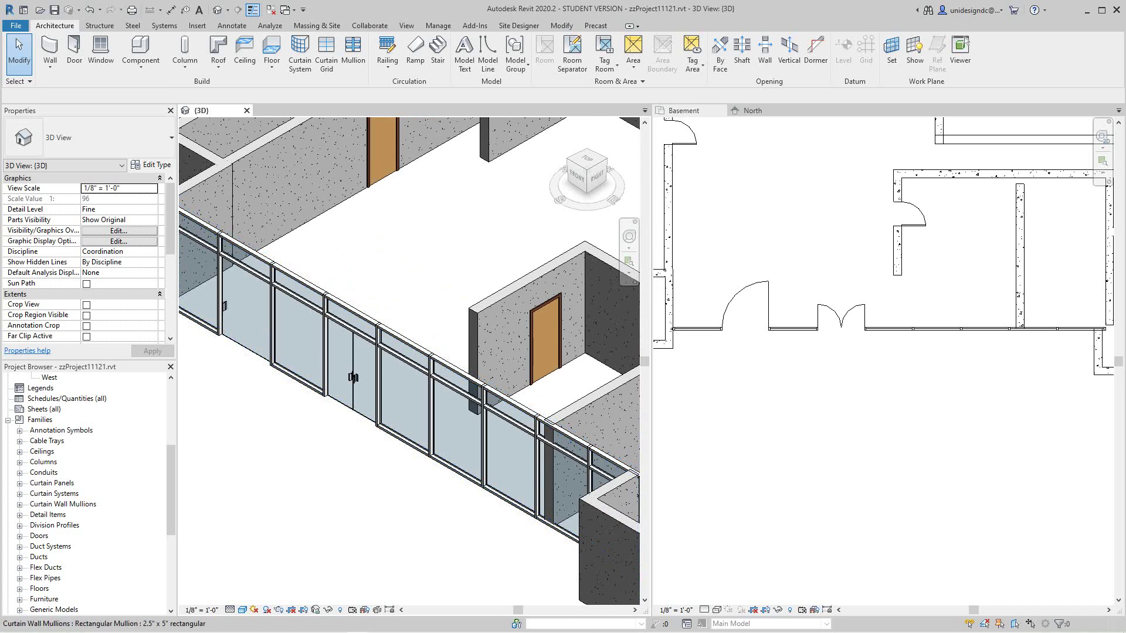
{"action": "middle_click_drag", "start_coordinate": [237, 176], "coordinate": [238, 177]}
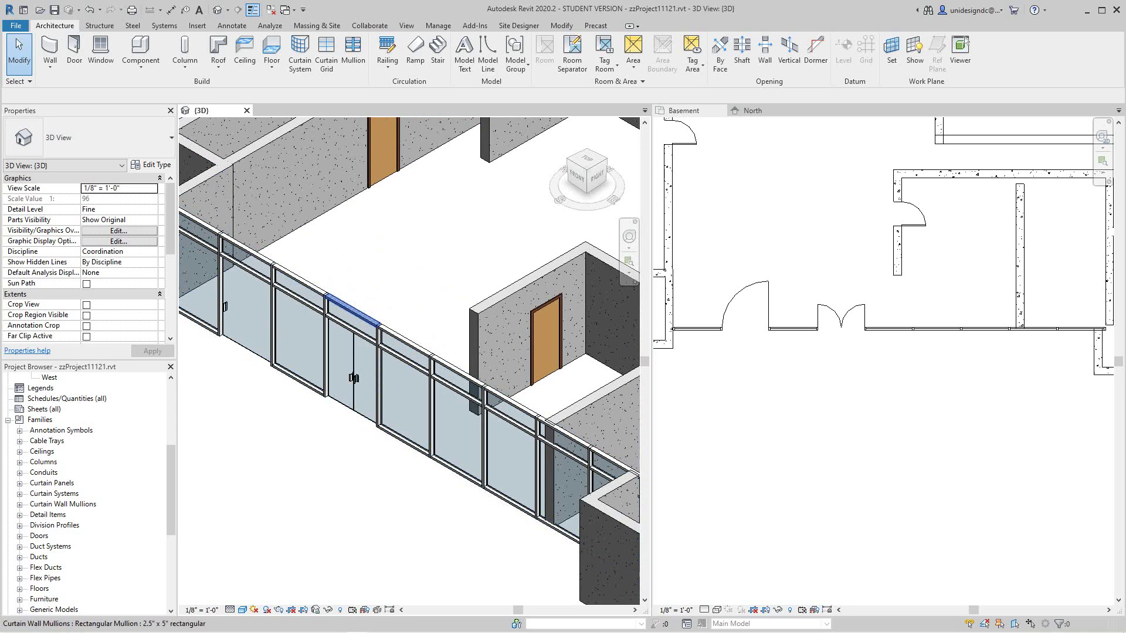
Set the Storefront curtain wall type's vertical grid spacing to 5' 0"
{"action": "left_click", "coordinate": [257, 253]}
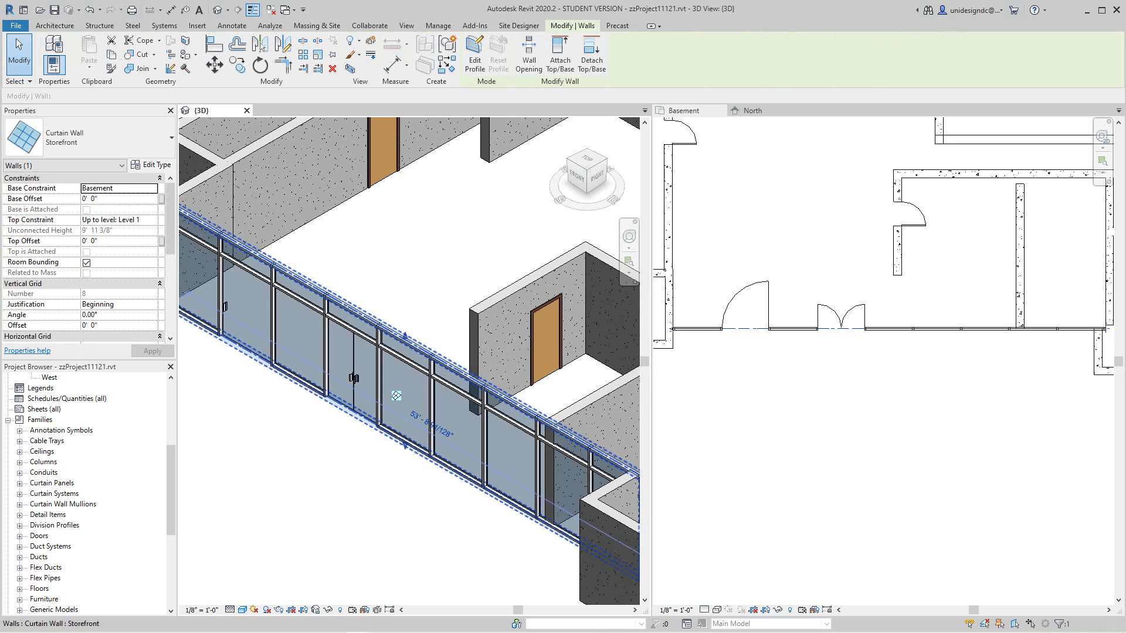
{"action": "left_click", "coordinate": [151, 164]}
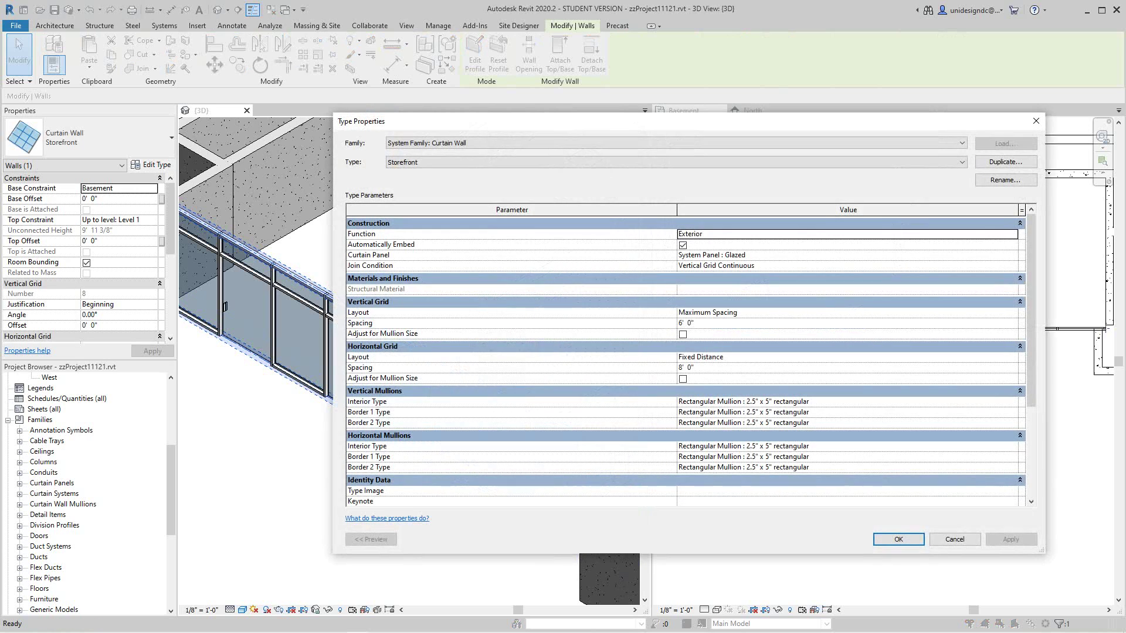
{"action": "left_click", "coordinate": [680, 323]}
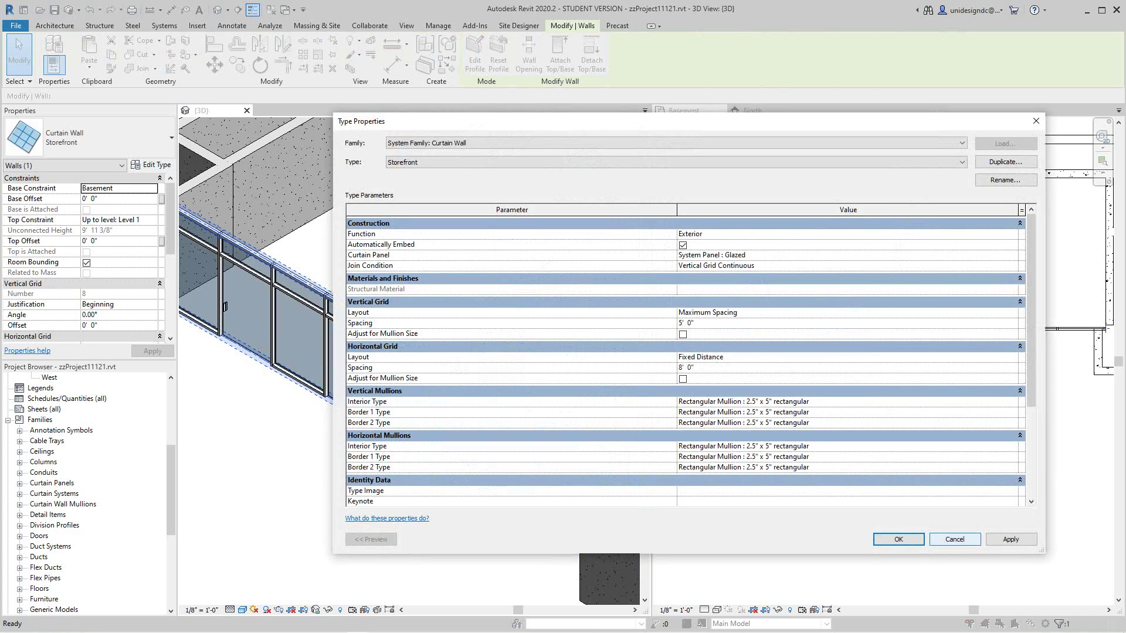
{"action": "left_click", "coordinate": [1011, 539]}
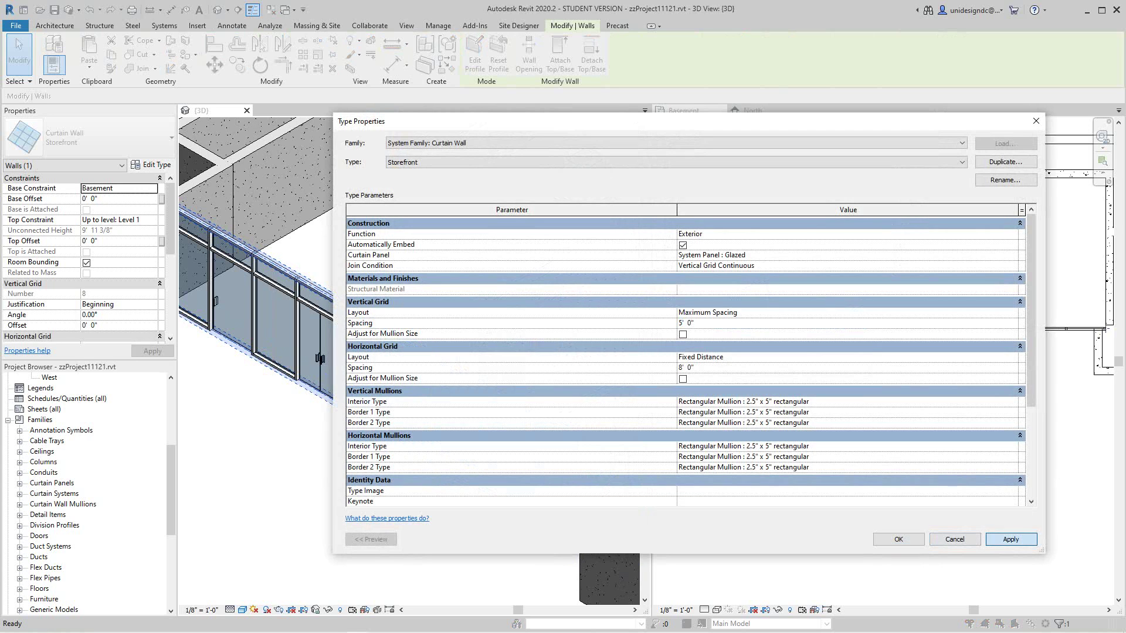
{"action": "left_click", "coordinate": [898, 539]}
{"action": "key", "text": "Escape"}
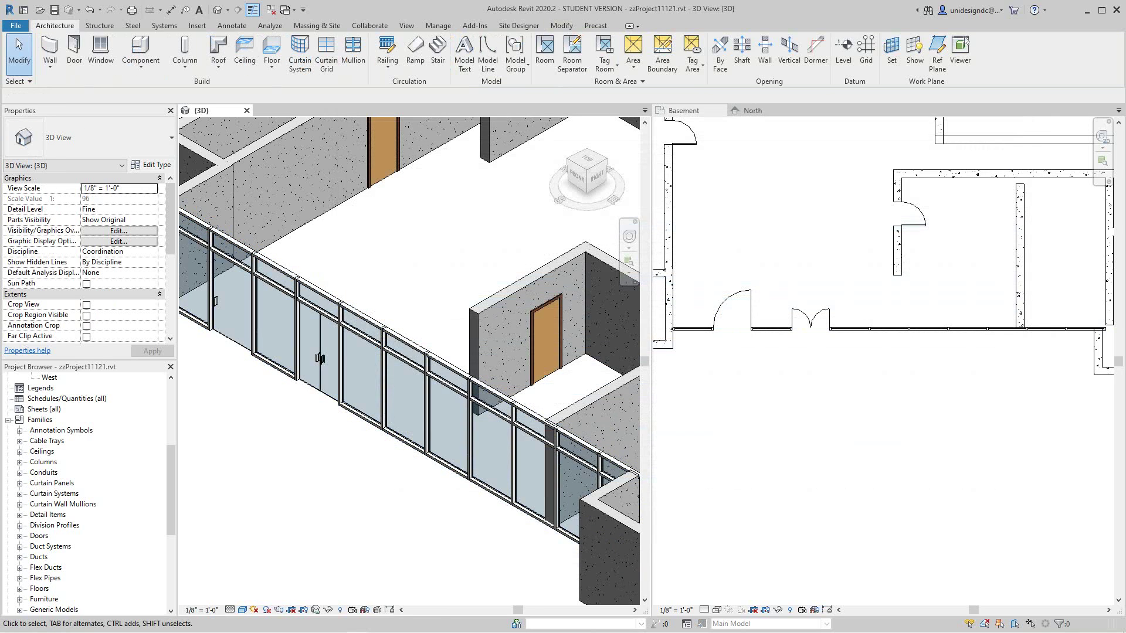
Set the Storefront curtain wall type's vertical grid spacing back to 6' 0"
{"action": "scroll", "coordinate": [409, 361], "scroll_direction": "up", "scroll_amount": 3}
{"action": "scroll", "coordinate": [470, 405], "scroll_direction": "down", "scroll_amount": 5}
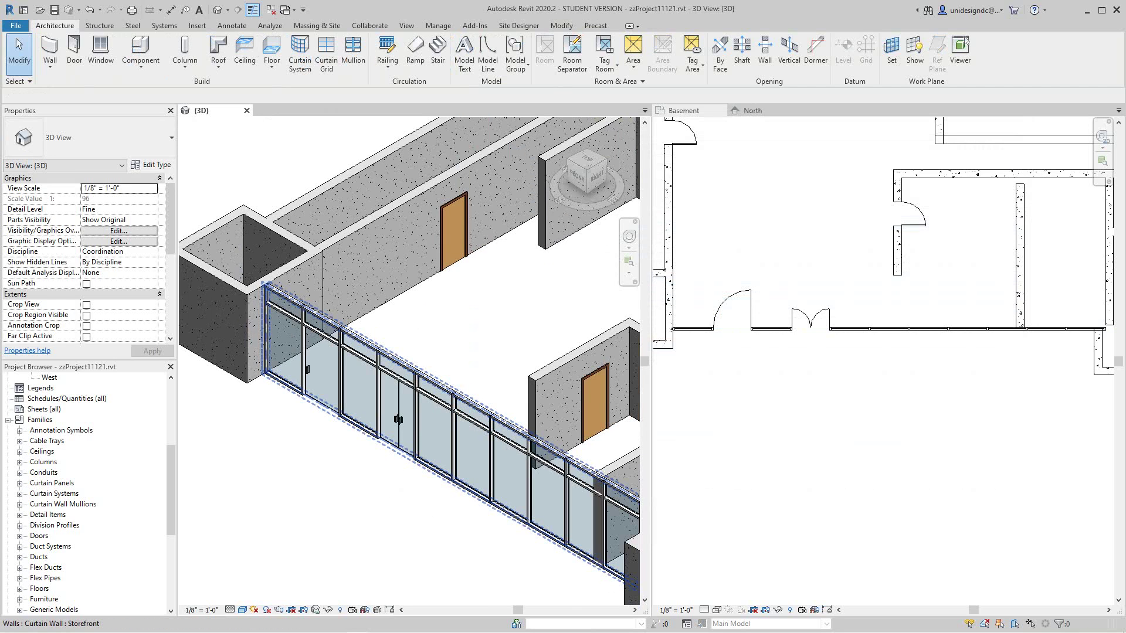
{"action": "left_click", "coordinate": [441, 476]}
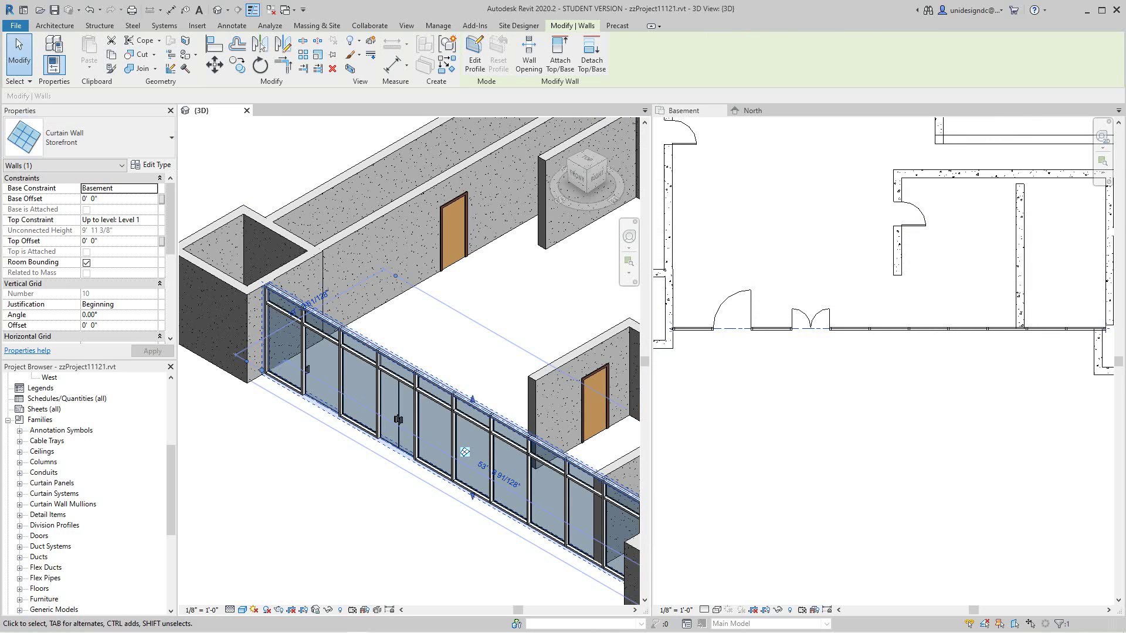
{"action": "left_click", "coordinate": [151, 165]}
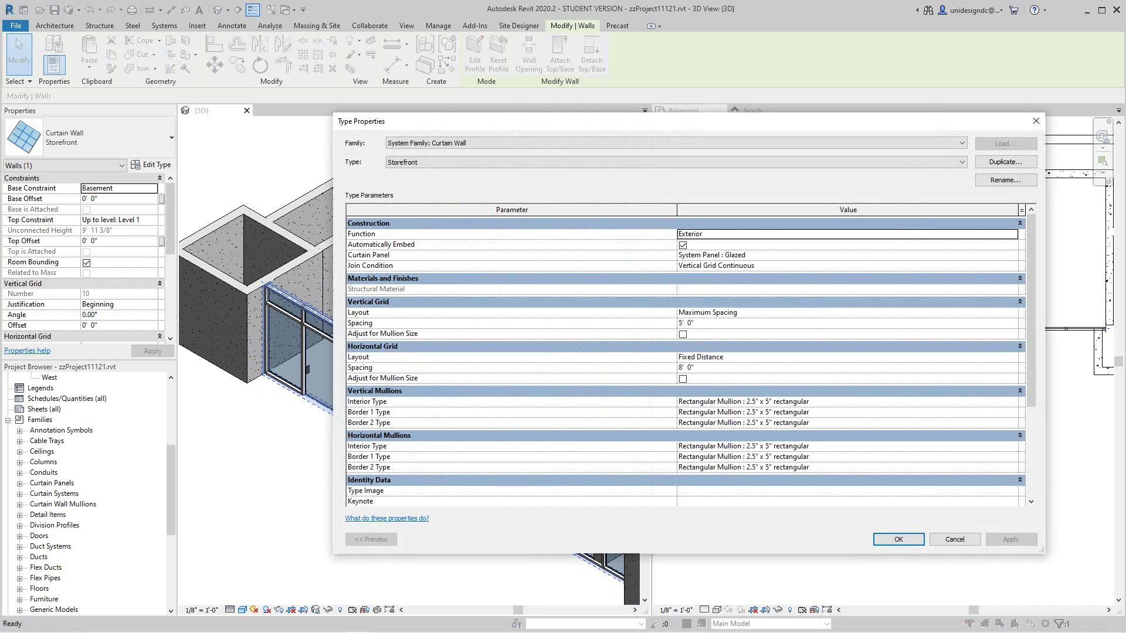
{"action": "left_click", "coordinate": [680, 323]}
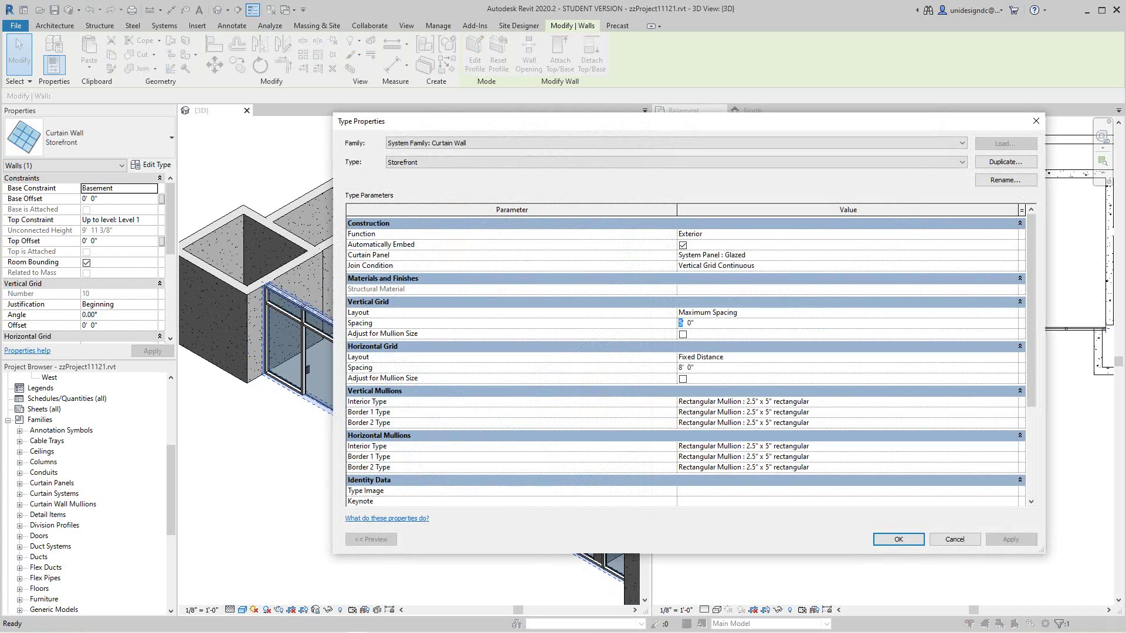
{"action": "type", "text": "6"}
{"action": "left_click", "coordinate": [1010, 540]}
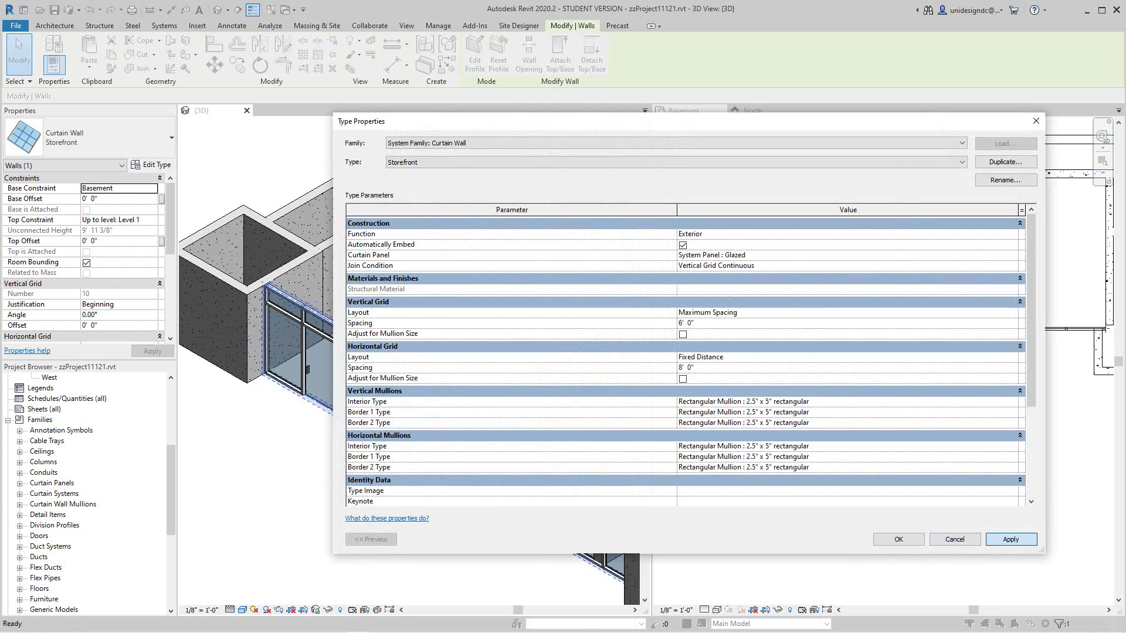
{"action": "left_click", "coordinate": [898, 540]}
{"action": "key", "text": "Escape"}
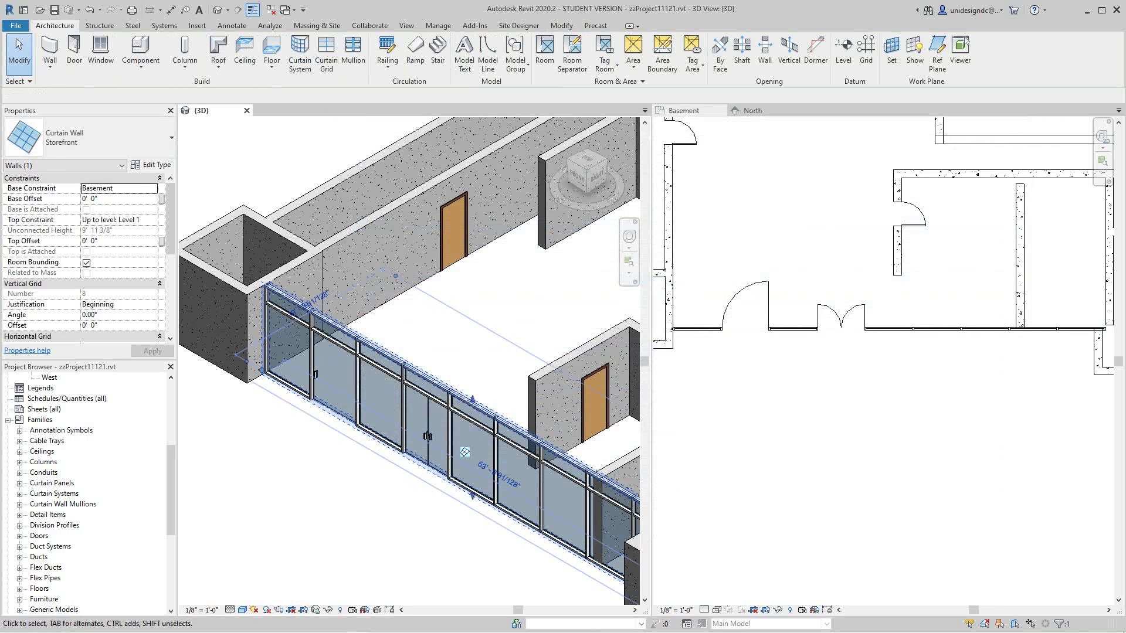
Unpin and delete the bottom mullion in the storefront's sixth bay, two bays beyond the double glass door
{"action": "middle_click_drag", "start_coordinate": [417, 528], "coordinate": [371, 492]}
{"action": "scroll", "coordinate": [371, 492], "scroll_direction": "down", "scroll_amount": 1}
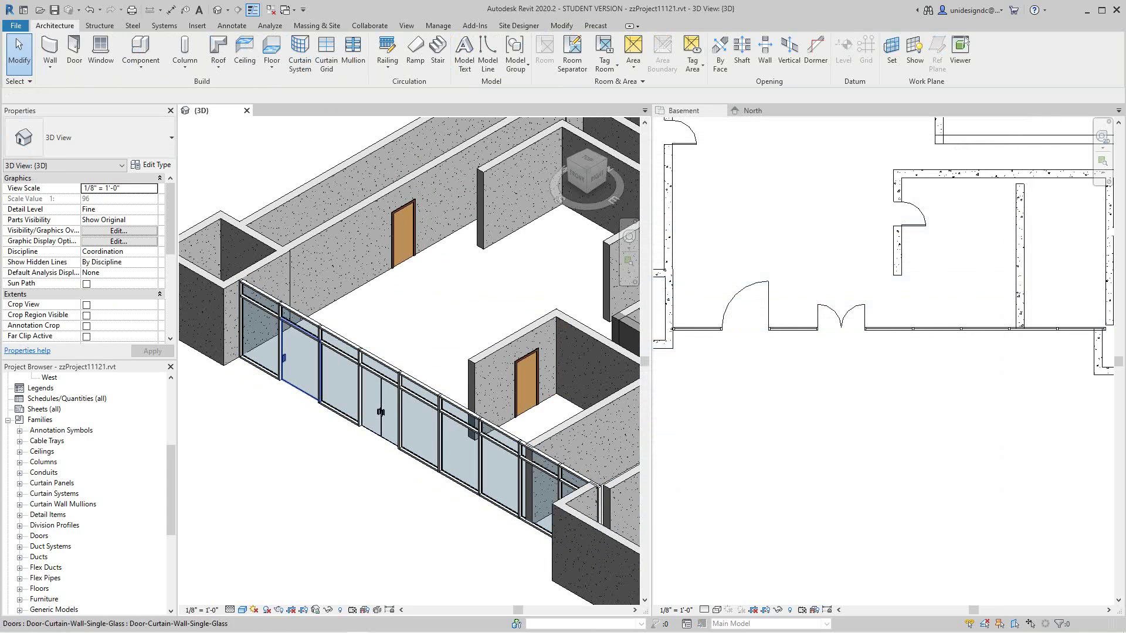
{"action": "scroll", "coordinate": [455, 433], "scroll_direction": "up", "scroll_amount": 3}
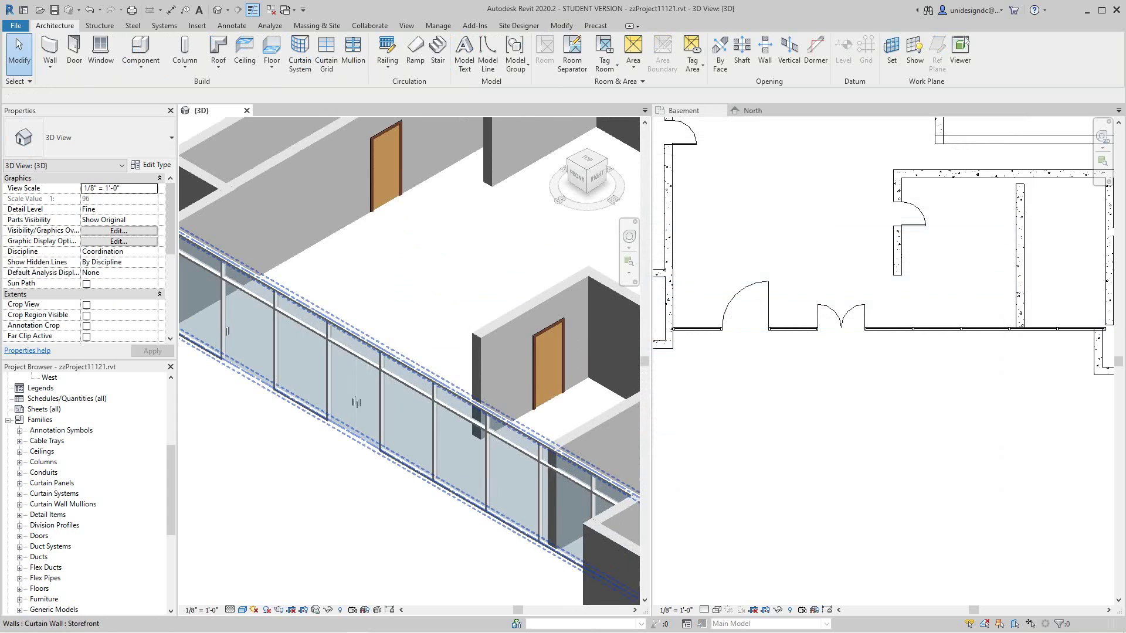
{"action": "middle_click_drag", "start_coordinate": [463, 499], "coordinate": [447, 488]}
{"action": "left_click", "coordinate": [447, 486]}
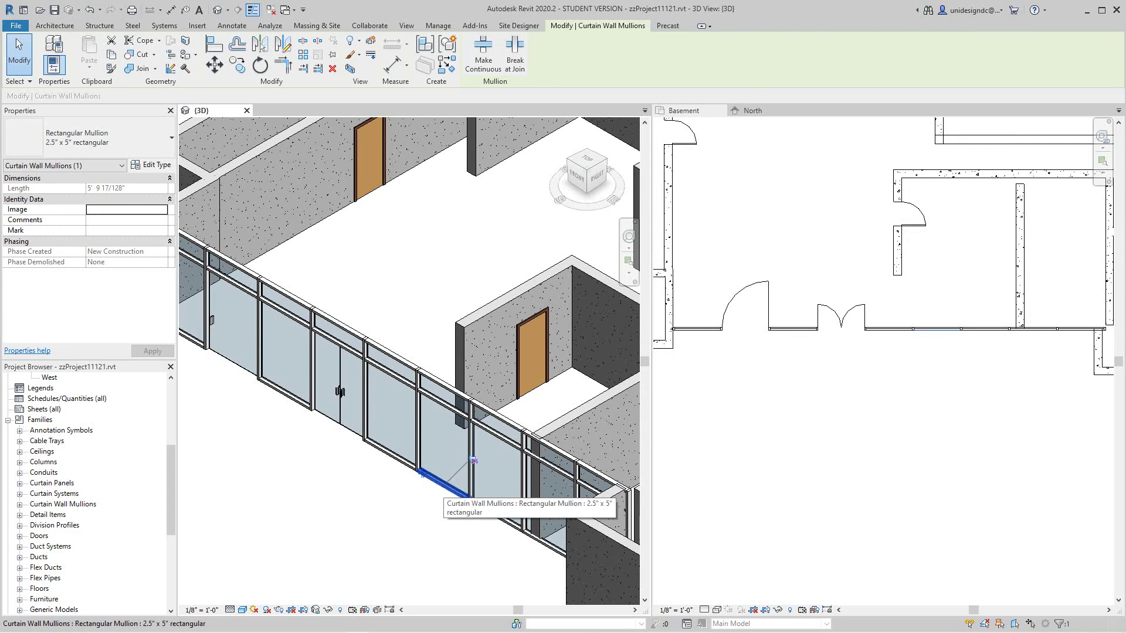
{"action": "left_click", "coordinate": [439, 478]}
{"action": "scroll", "coordinate": [439, 478], "scroll_direction": "up", "scroll_amount": 3}
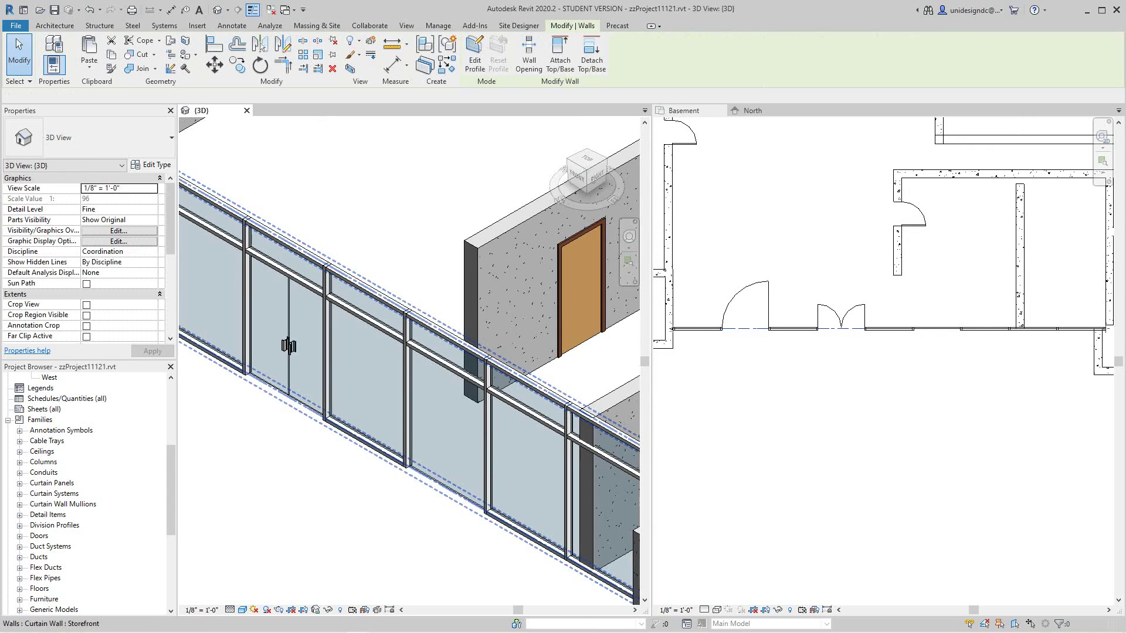
{"action": "key", "text": "Escape"}
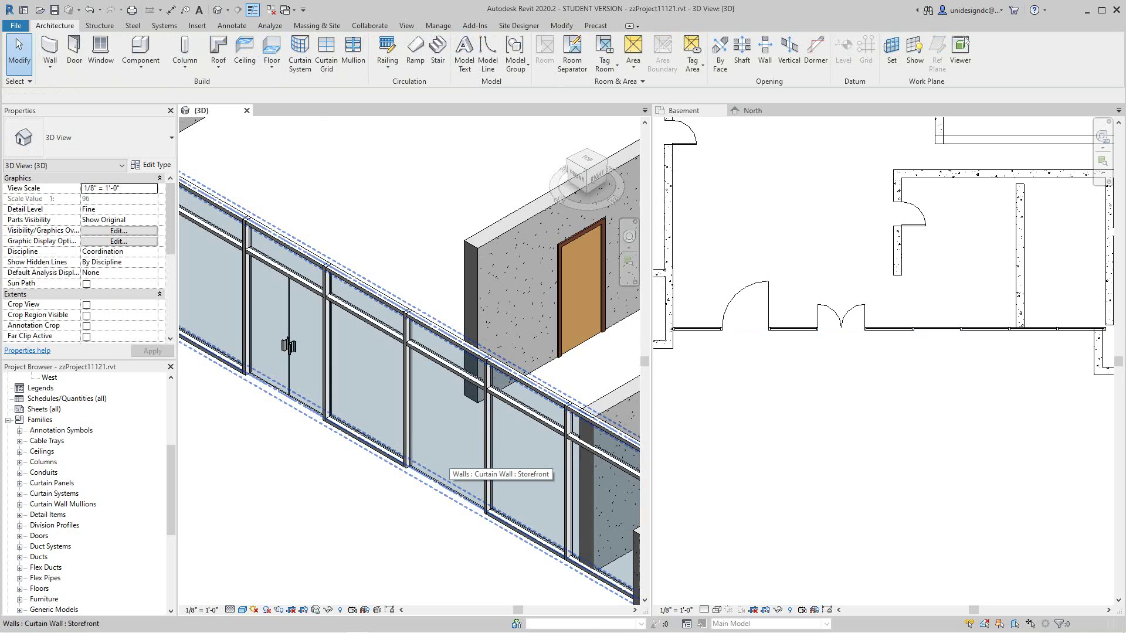
Select and unpin the lower glazed panel in the storefront's sixth bay, where the bottom mullion is missing
{"action": "key", "text": "Tab"}
{"action": "left_click", "coordinate": [449, 469]}
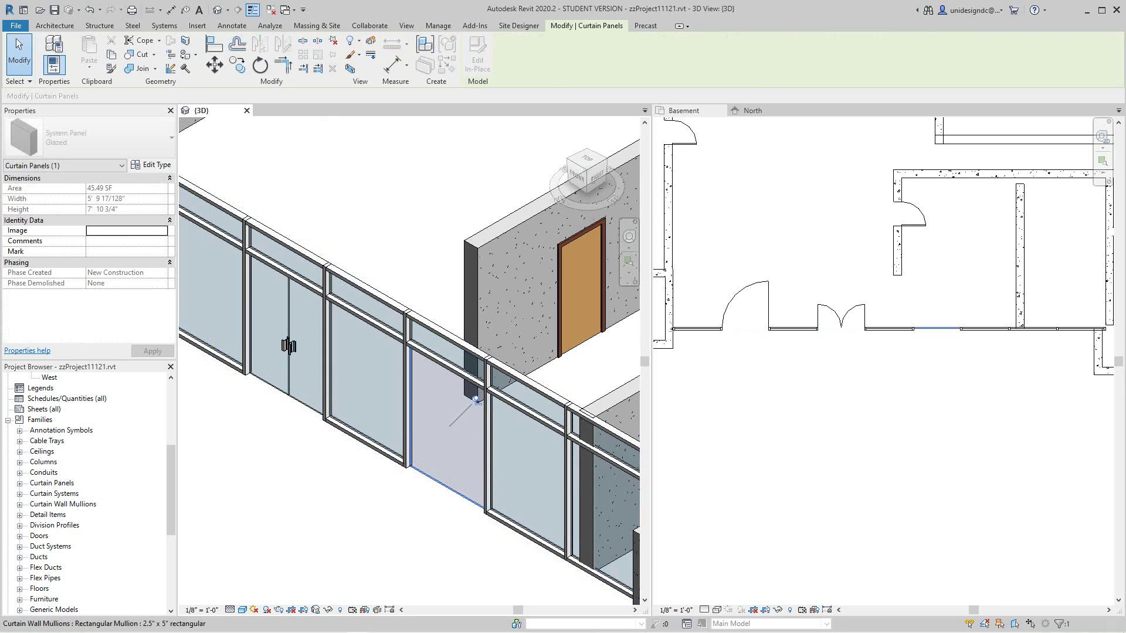
{"action": "left_click", "coordinate": [477, 401]}
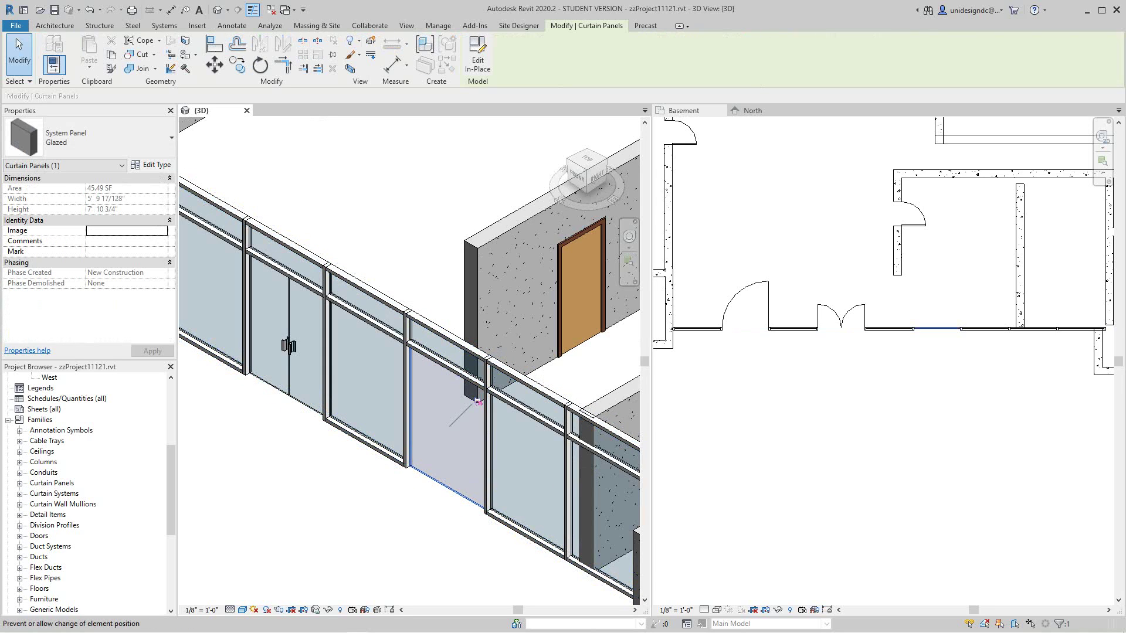
{"action": "key", "text": "Tab"}
{"action": "key", "text": "Tab"}
{"action": "key", "text": "Tab"}
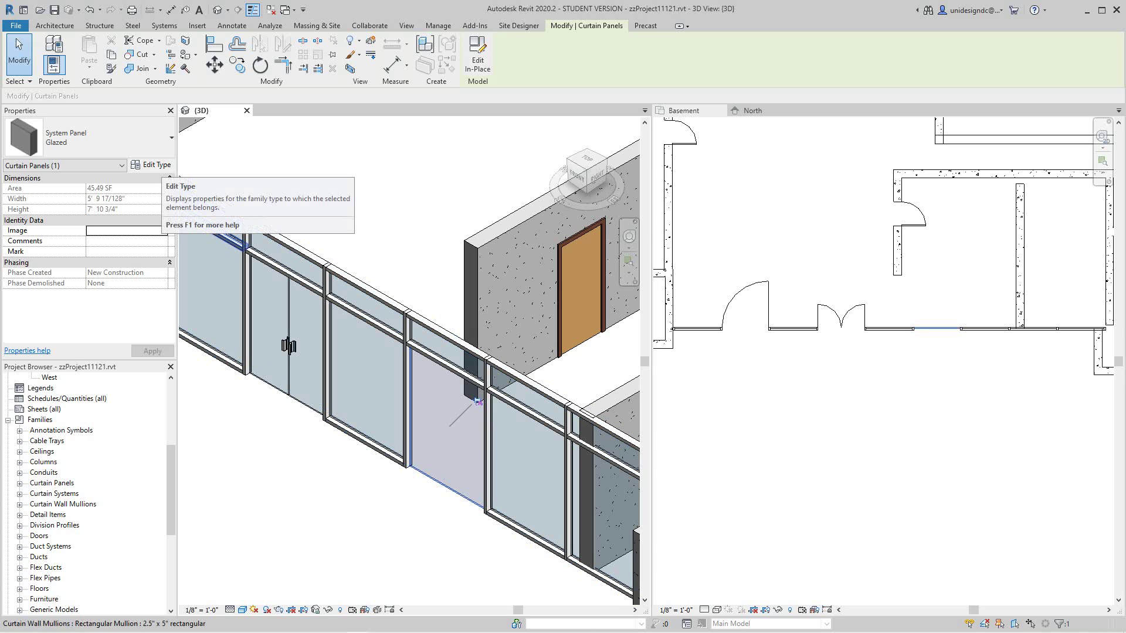
Change the unpinned sixth-bay panel's family to Door-Curtain-Wall-Single-Glass
{"action": "left_click", "coordinate": [151, 164]}
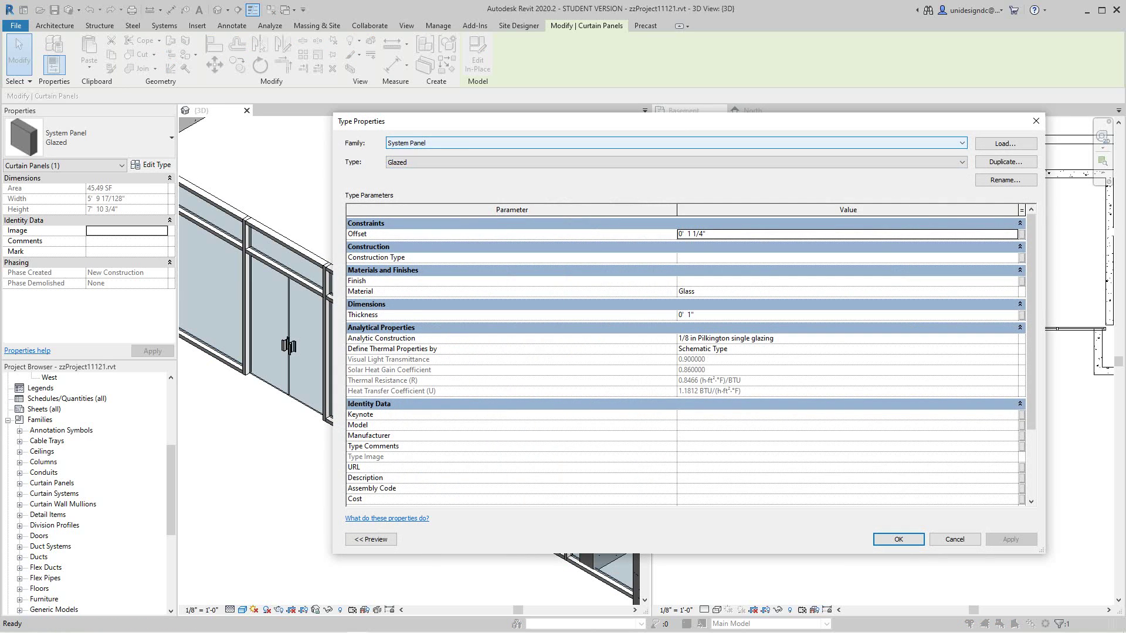
{"action": "left_click", "coordinate": [676, 143]}
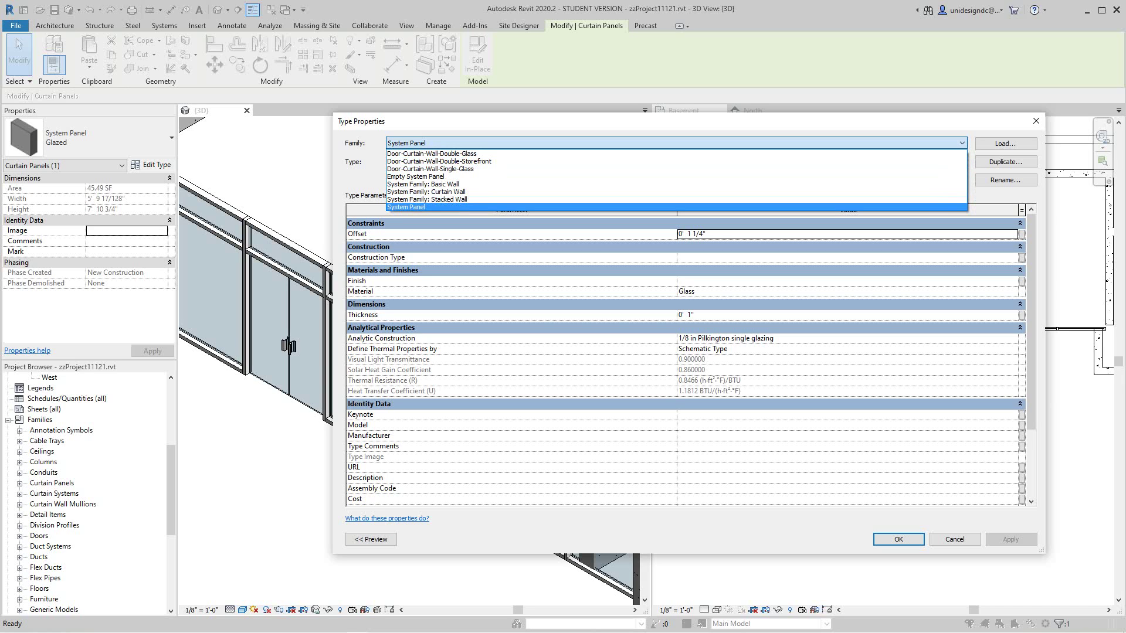
{"action": "key", "text": "Up"}
{"action": "key", "text": "Up"}
{"action": "key", "text": "Up"}
{"action": "key", "text": "Up"}
{"action": "key", "text": "Up"}
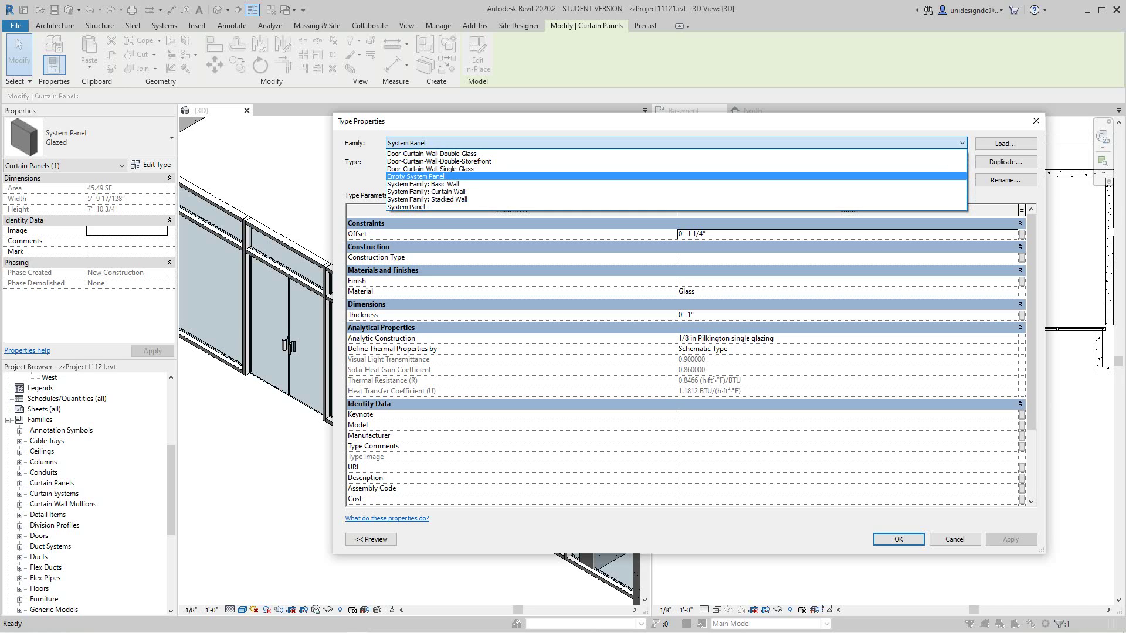
{"action": "key", "text": "Return"}
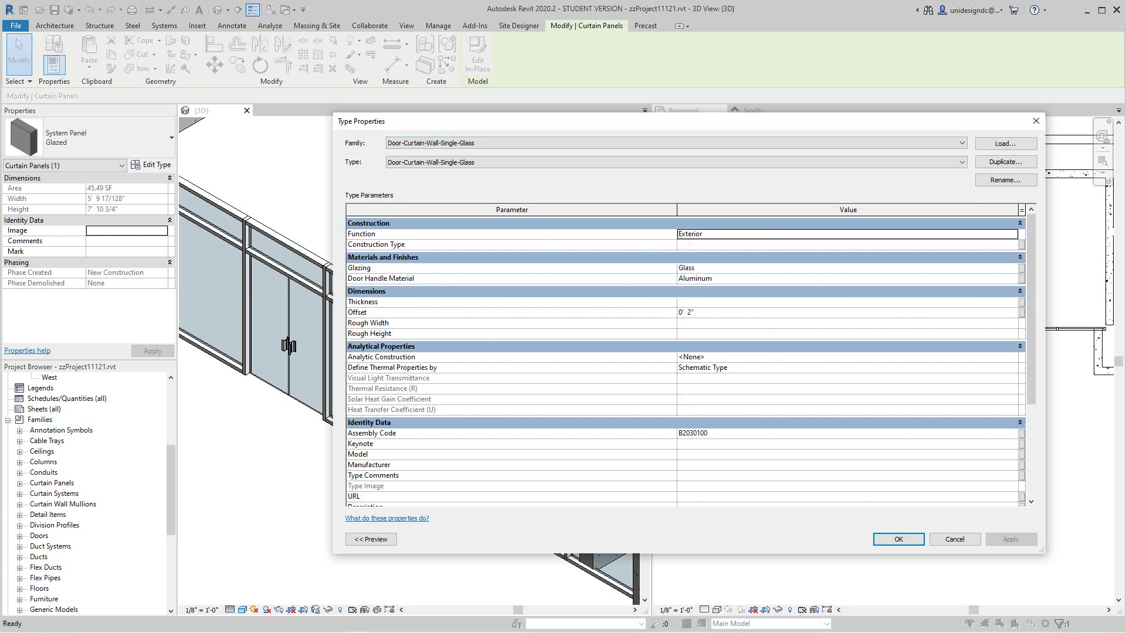
{"action": "left_click", "coordinate": [898, 540]}
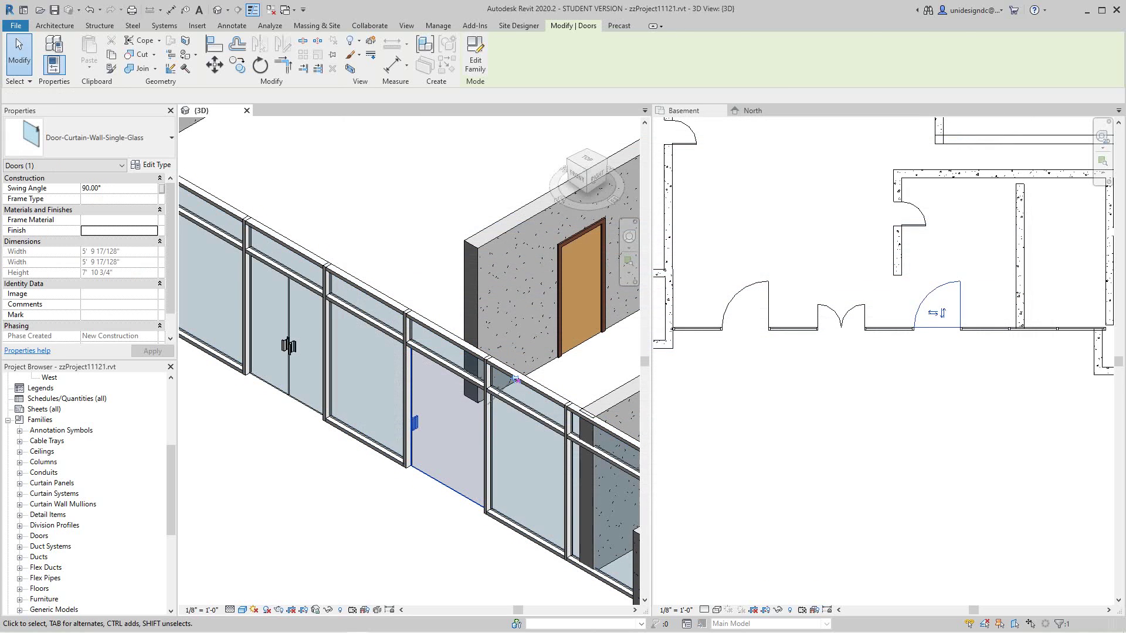
{"action": "left_click", "coordinate": [387, 516]}
Swap the sixth-bay door's family to Door-Curtain-Wall-Double-Storefront
{"action": "scroll", "coordinate": [408, 360], "scroll_direction": "down", "scroll_amount": 5}
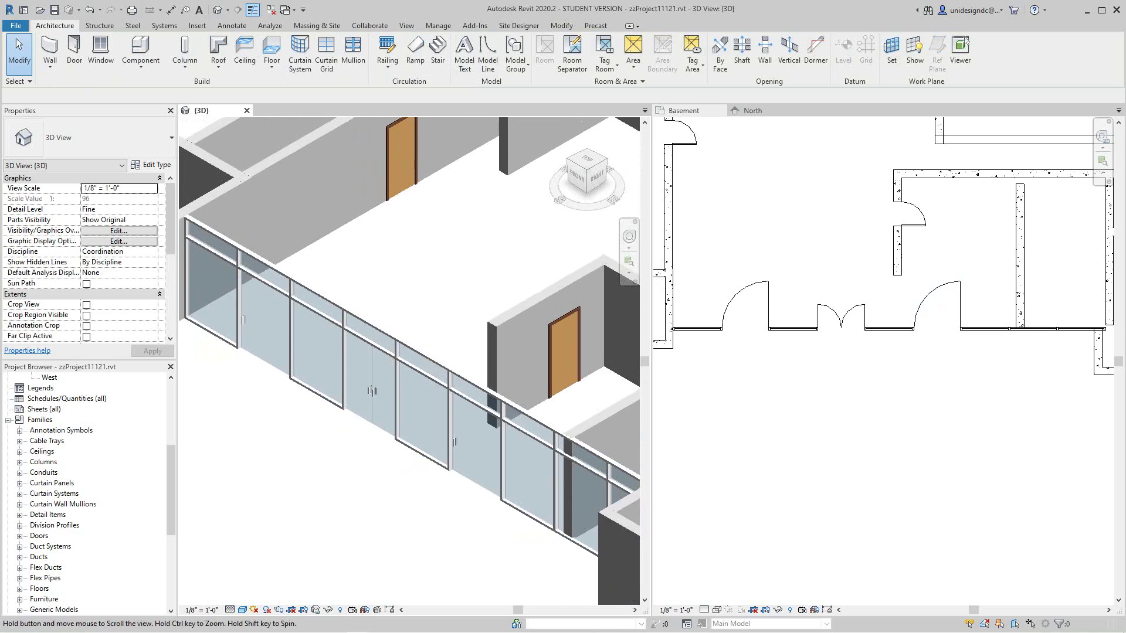
{"action": "left_click", "coordinate": [495, 454]}
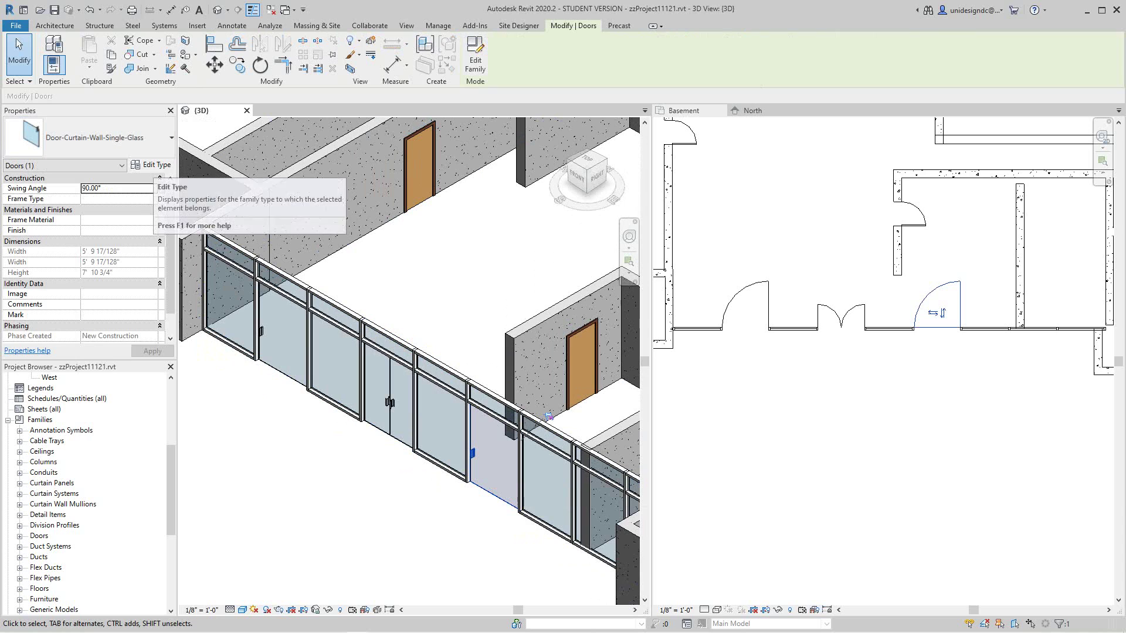
{"action": "left_click", "coordinate": [150, 165]}
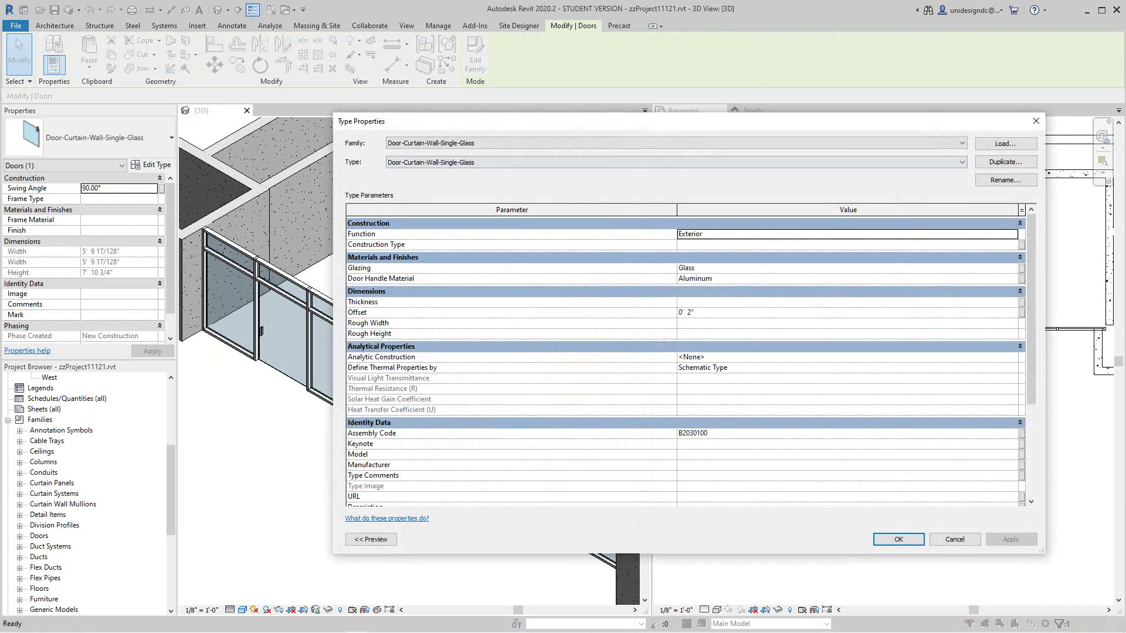
{"action": "left_click", "coordinate": [472, 143]}
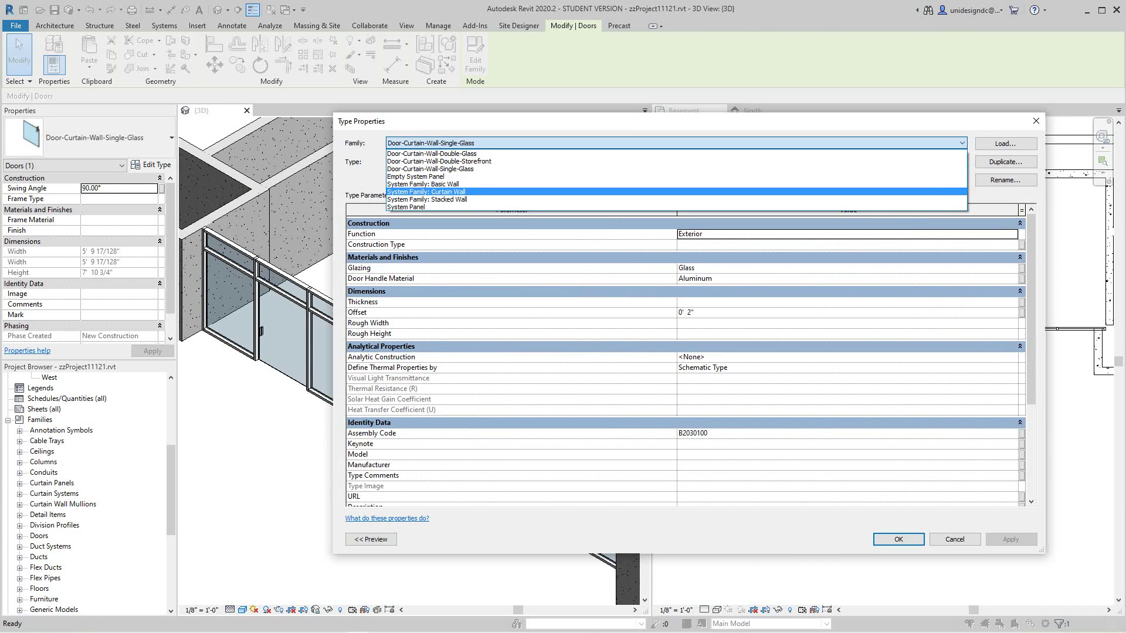
{"action": "left_click", "coordinate": [439, 161]}
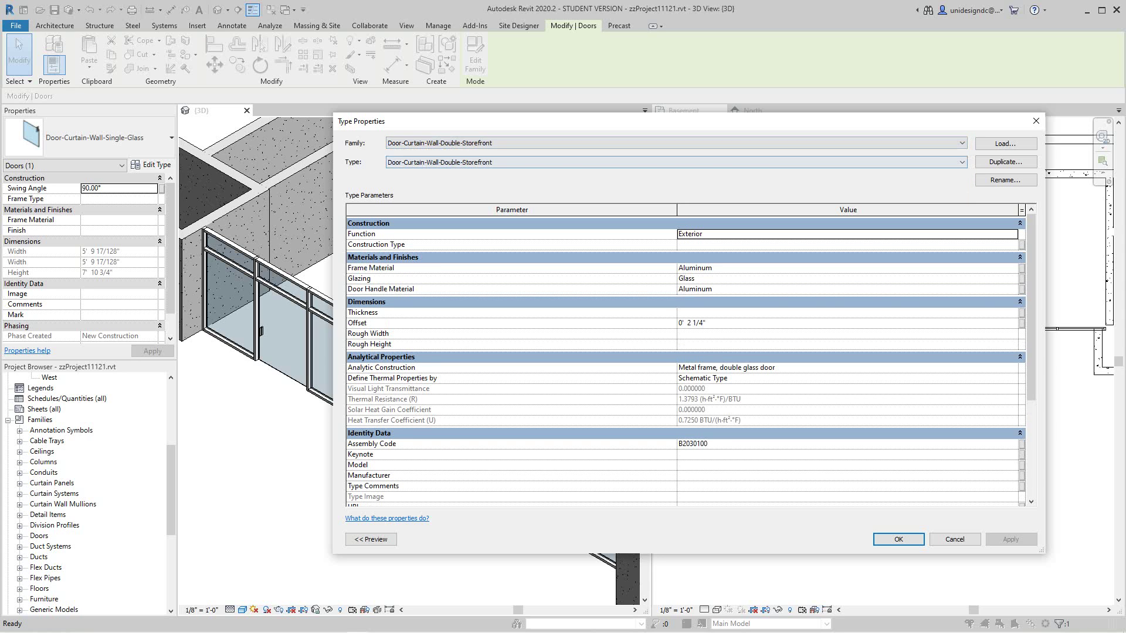
{"action": "left_click", "coordinate": [898, 538]}
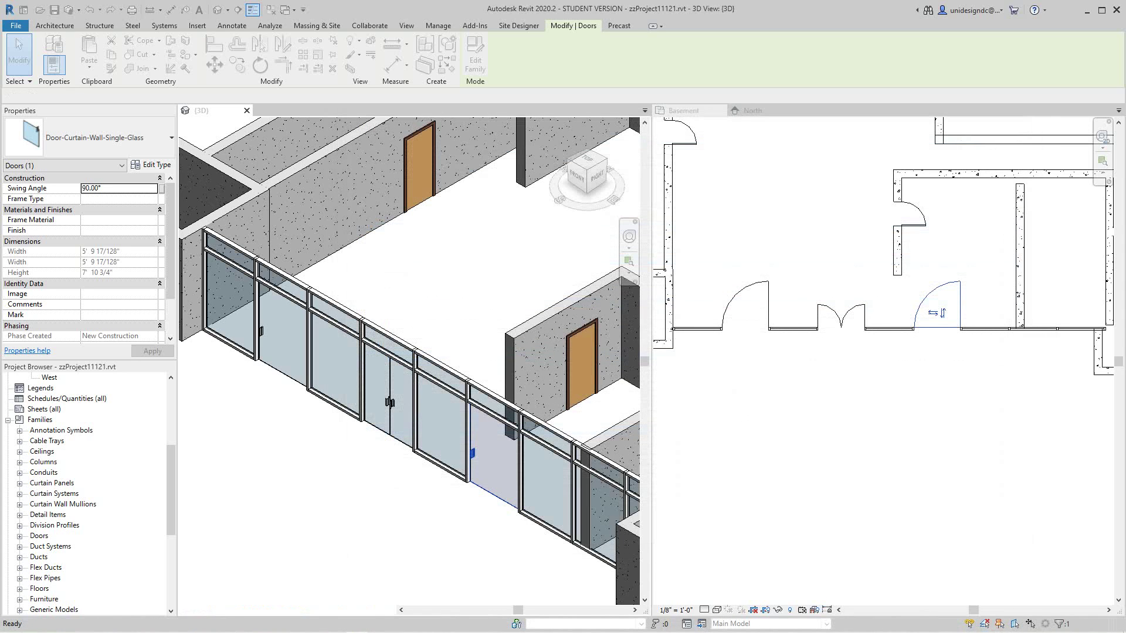
{"action": "key", "text": "Escape"}
Examine the framed double storefront door alongside the other doors and the whole storefront wall in the 3D view
{"action": "scroll", "coordinate": [493, 494], "scroll_direction": "up", "scroll_amount": 5}
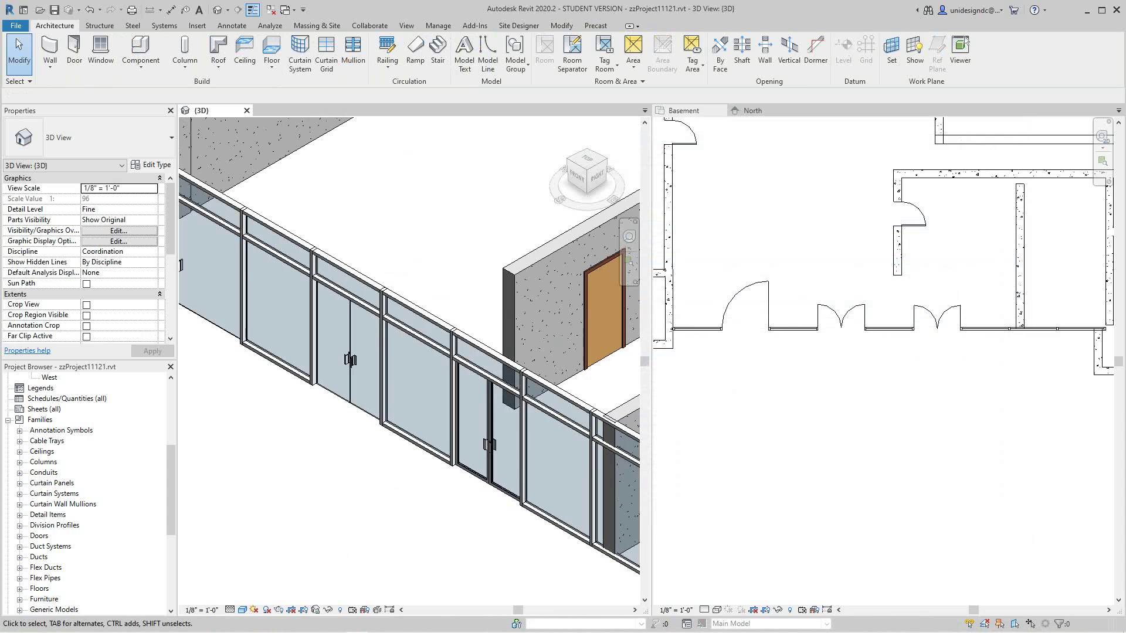
{"action": "scroll", "coordinate": [412, 491], "scroll_direction": "down", "scroll_amount": 3}
{"action": "middle_click_drag", "start_coordinate": [412, 493], "coordinate": [438, 495]}
{"action": "scroll", "coordinate": [457, 545], "scroll_direction": "down", "scroll_amount": 2}
{"action": "scroll", "coordinate": [446, 488], "scroll_direction": "down", "scroll_amount": 1}
{"action": "scroll", "coordinate": [445, 488], "scroll_direction": "down", "scroll_amount": 1}
{"action": "middle_click_drag", "start_coordinate": [404, 355], "coordinate": [402, 352]}
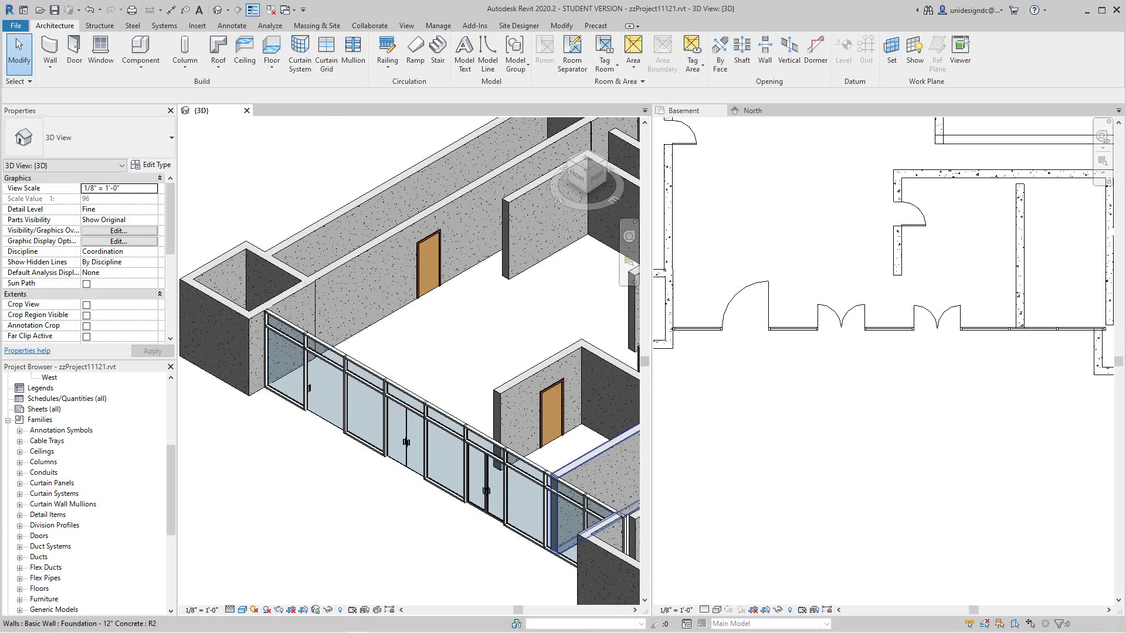
{"action": "scroll", "coordinate": [492, 462], "scroll_direction": "down", "scroll_amount": 1}
{"action": "middle_click_drag", "start_coordinate": [492, 462], "coordinate": [479, 487]}
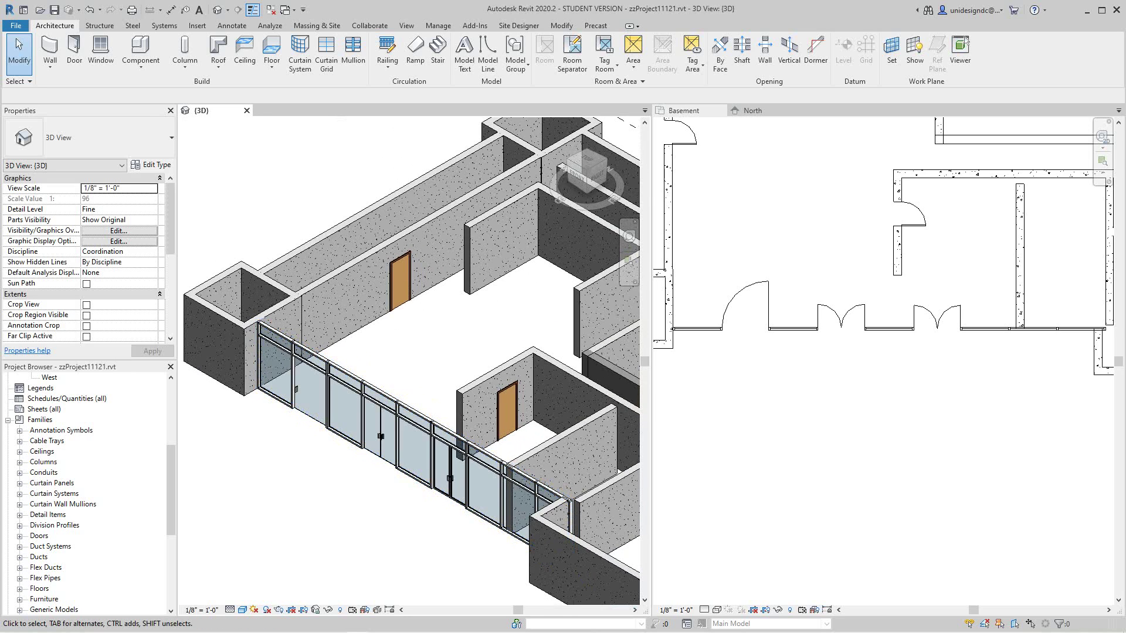
{"action": "scroll", "coordinate": [416, 513], "scroll_direction": "up", "scroll_amount": 2}
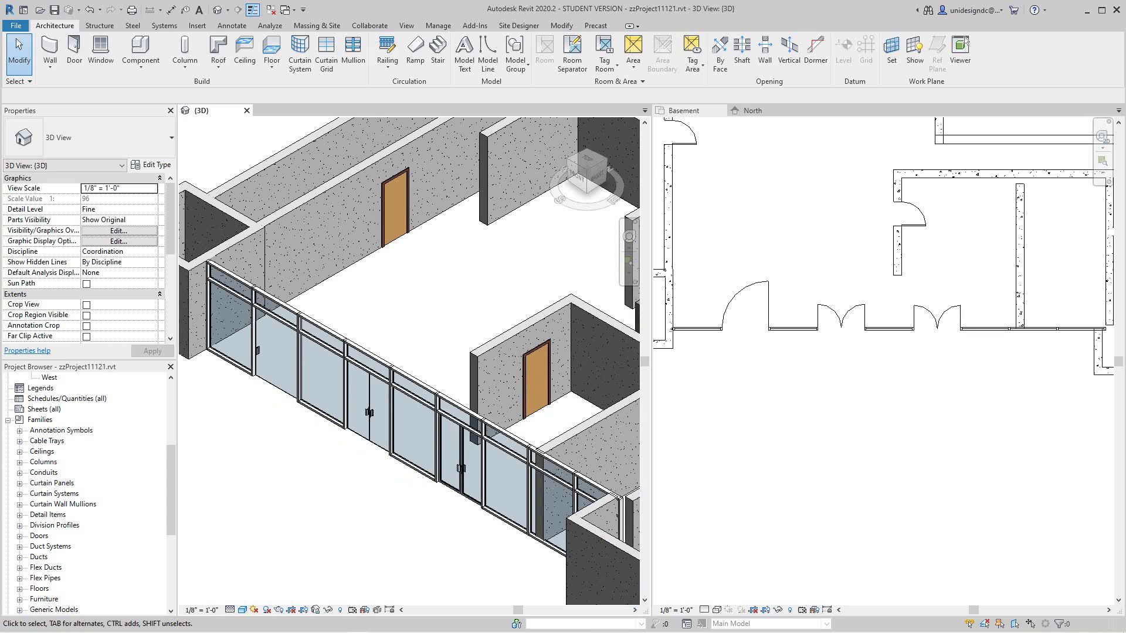
{"action": "left_click", "coordinate": [378, 624]}
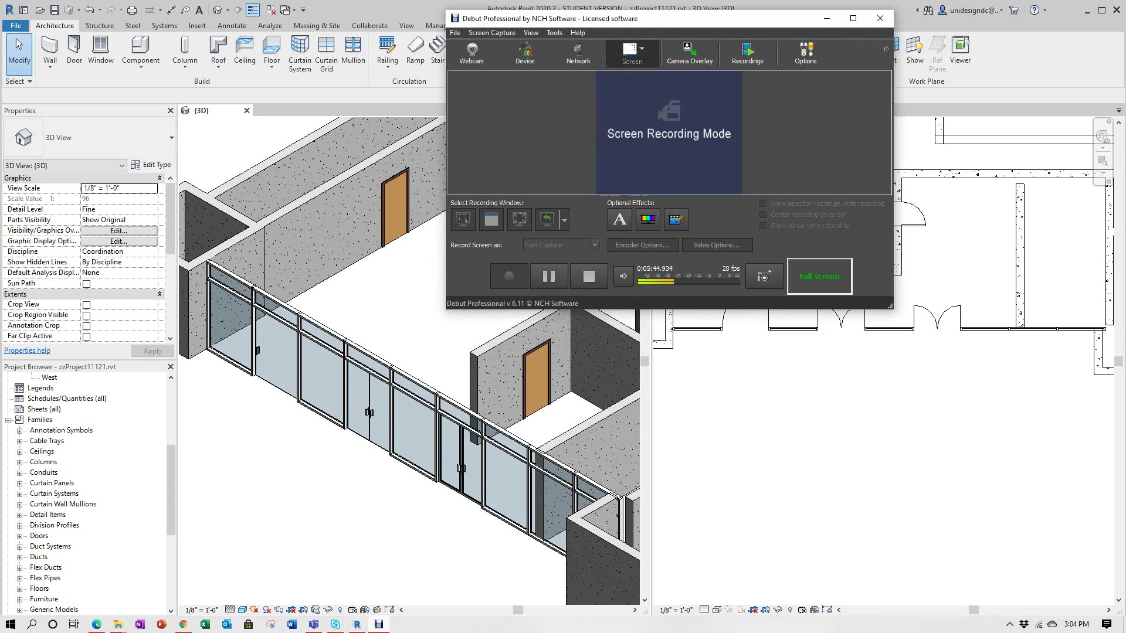